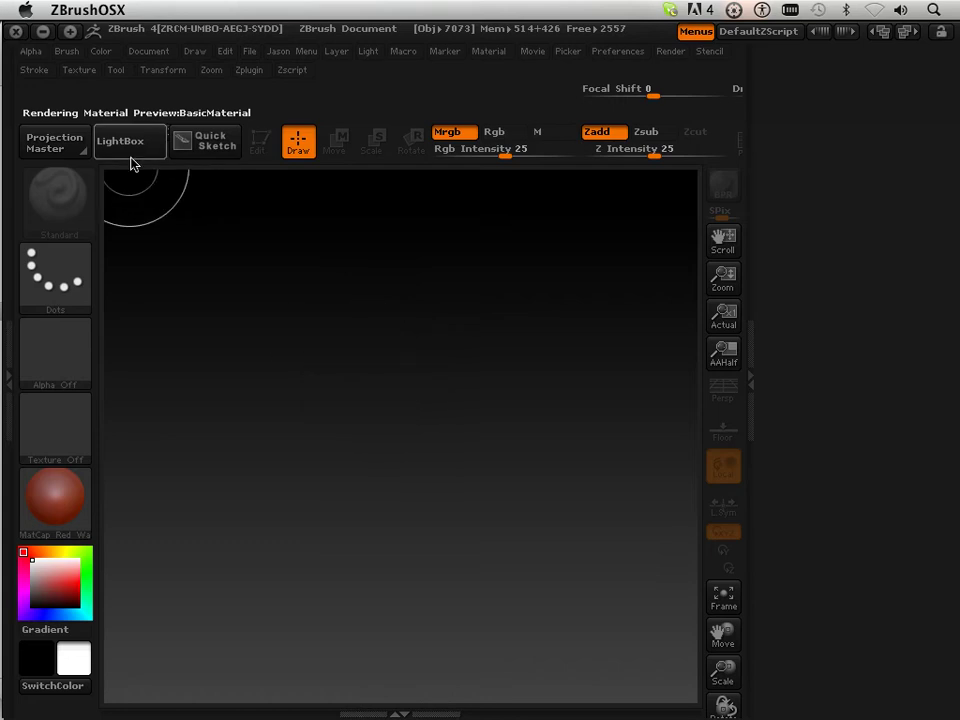
Load DefaultSphere from LightBox with perspective and the floor grid turned off
left_click(128, 147)
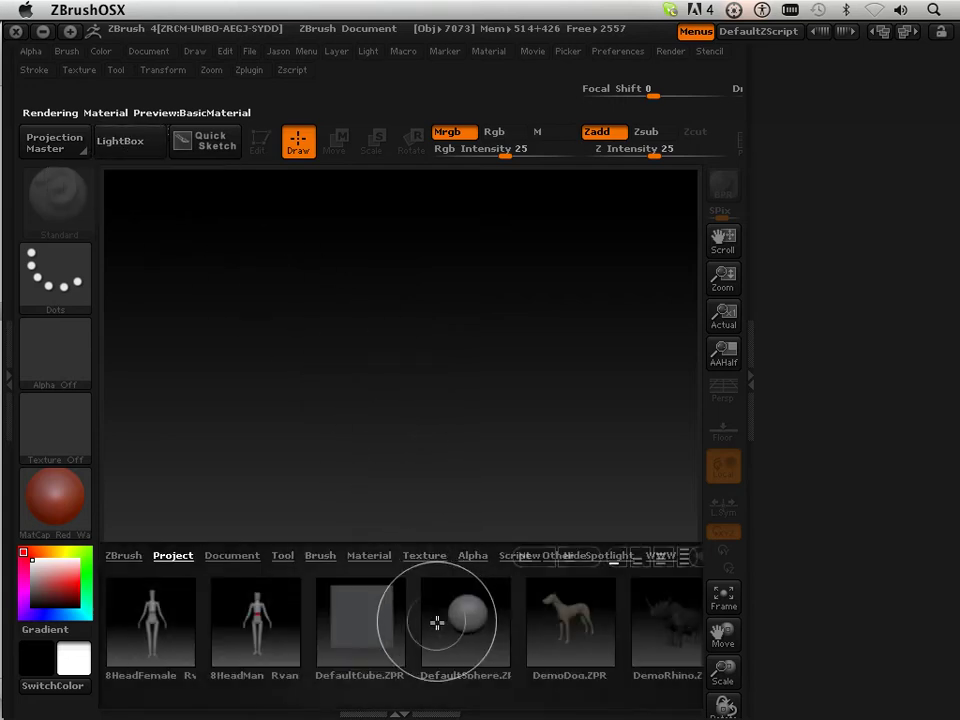
double_click(446, 630)
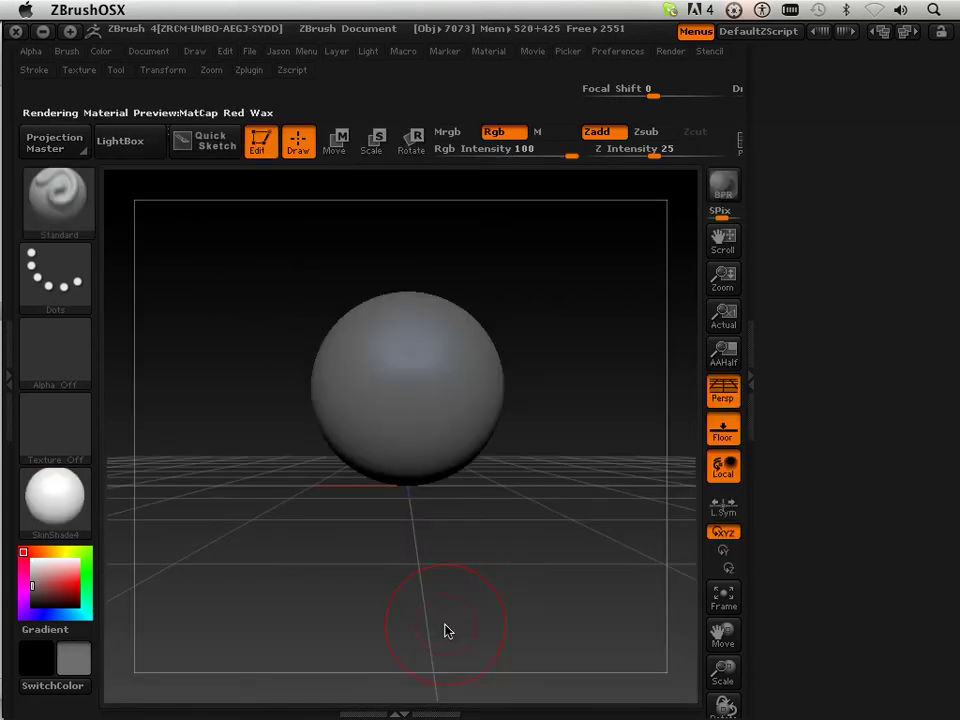
left_click(722, 390)
left_click(722, 428)
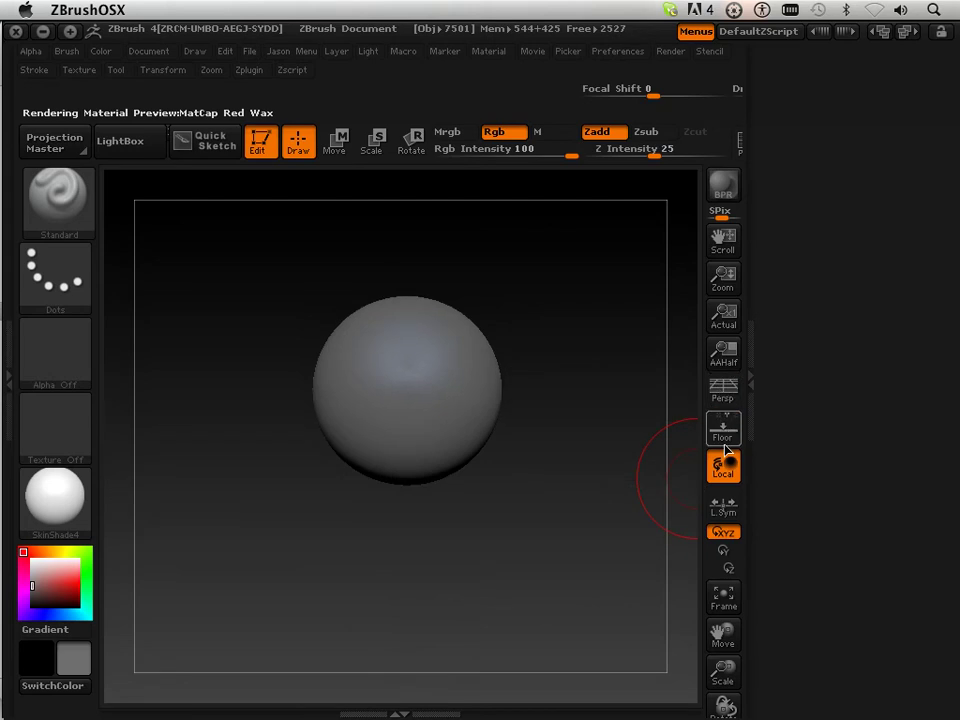
Enlarge the sphere on the canvas and show the Tool palette settings
mouse_move(716, 632)
left_mouse_down()
mouse_move(717, 712)
mouse_move(660, 630)
left_mouse_up()
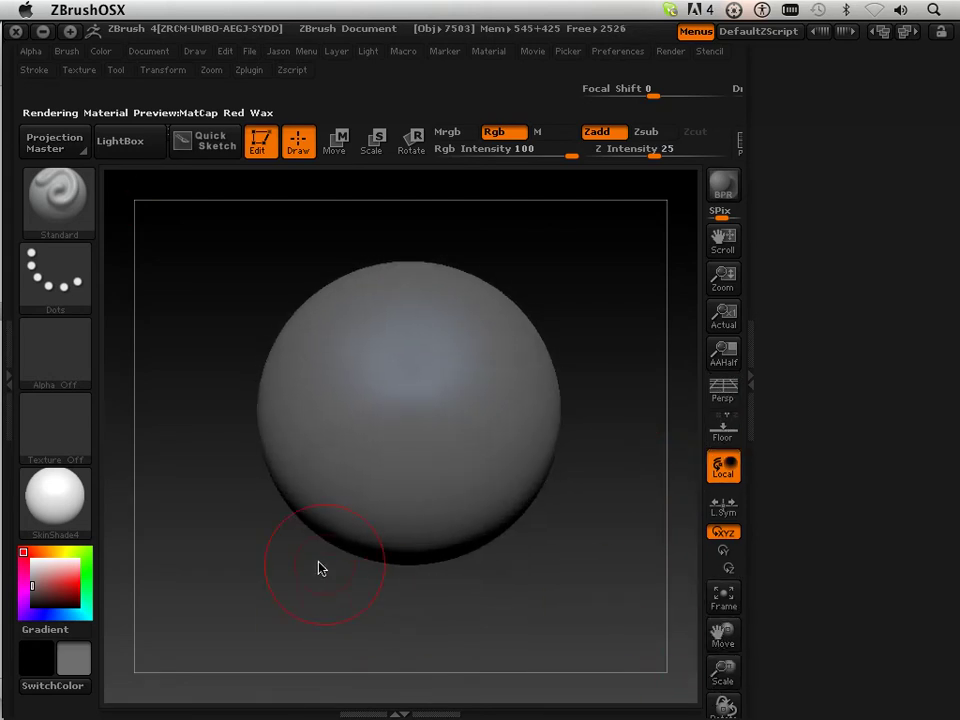
left_click(70, 188)
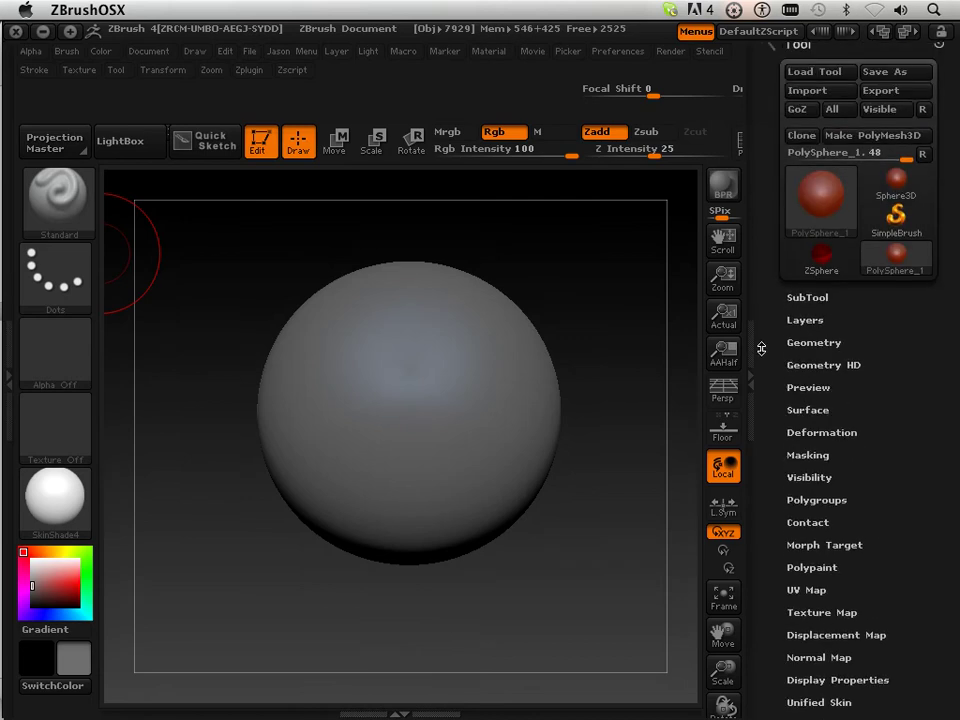
Drop the sphere to SDiv 1 and reconstruct its lower subdivision levels
left_click(813, 335)
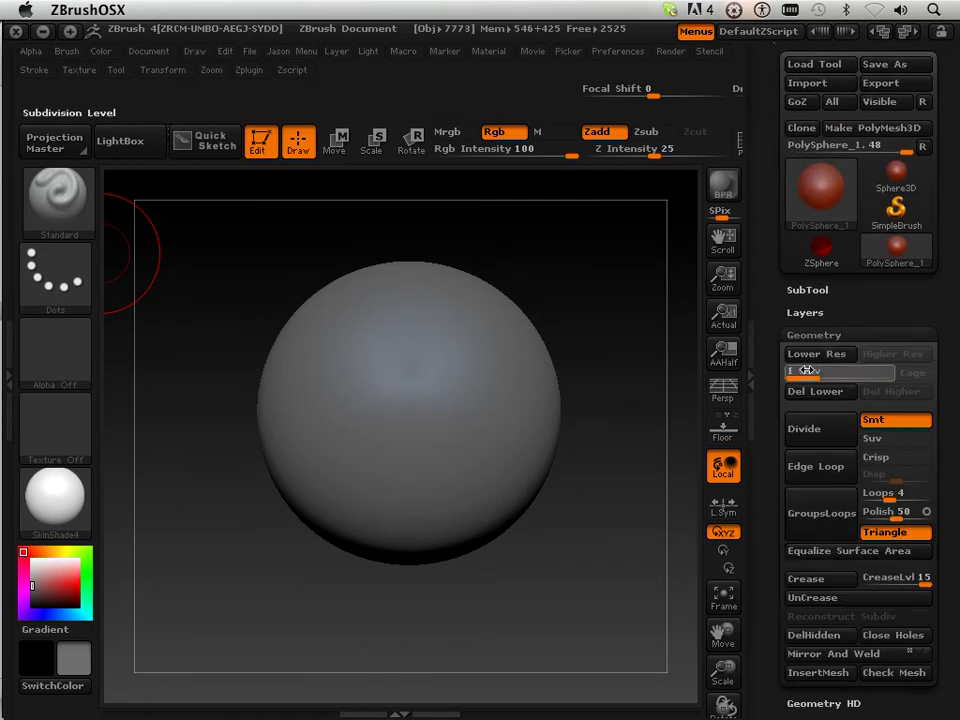
left_click(803, 370)
scroll(775, 395, "down", 1)
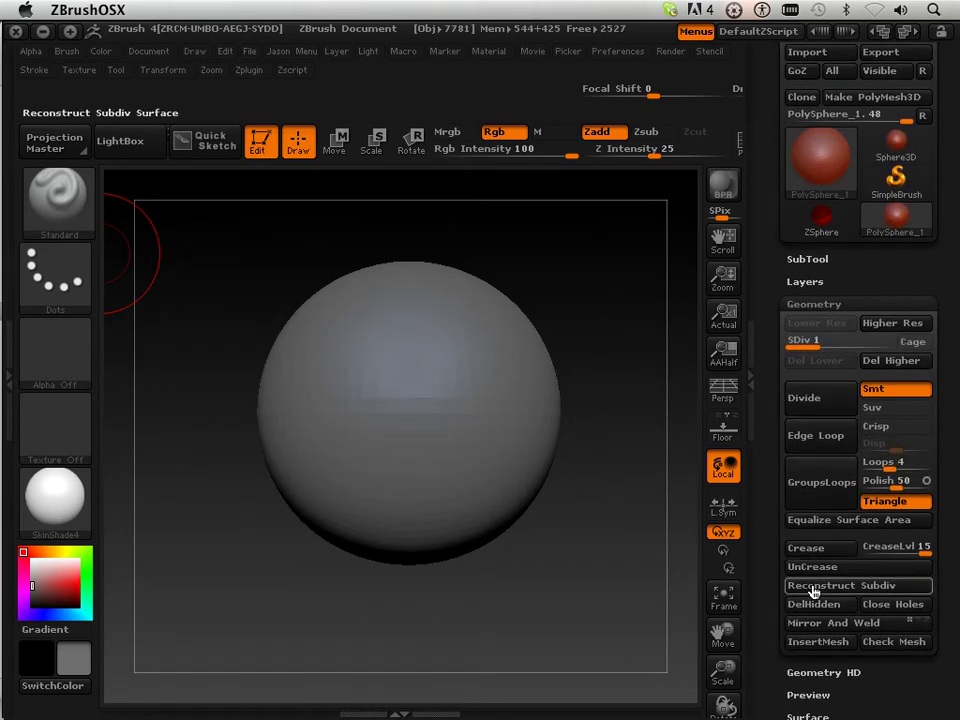
left_click(816, 590)
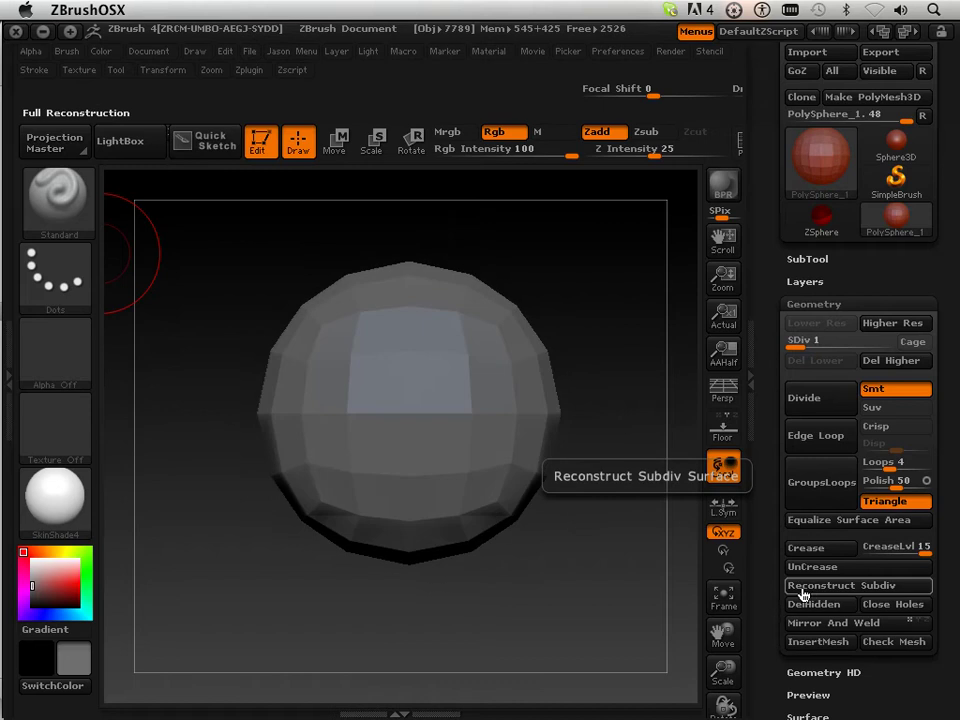
Unwrap the sphere's UVs with UV Master and divide it back up to SDiv 7
left_click(245, 71)
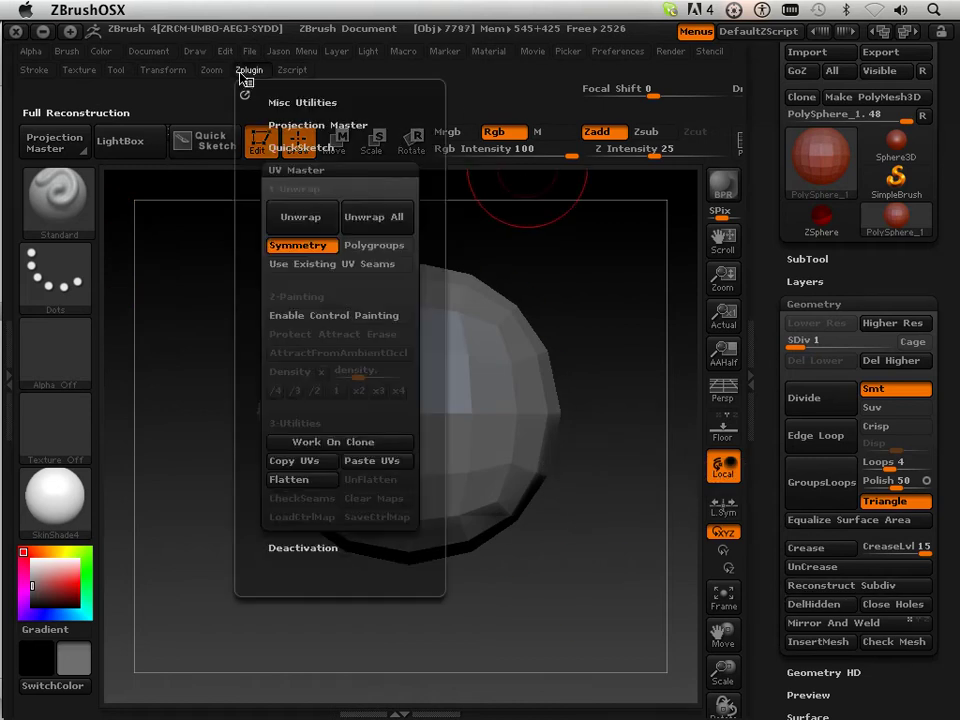
left_click(288, 216)
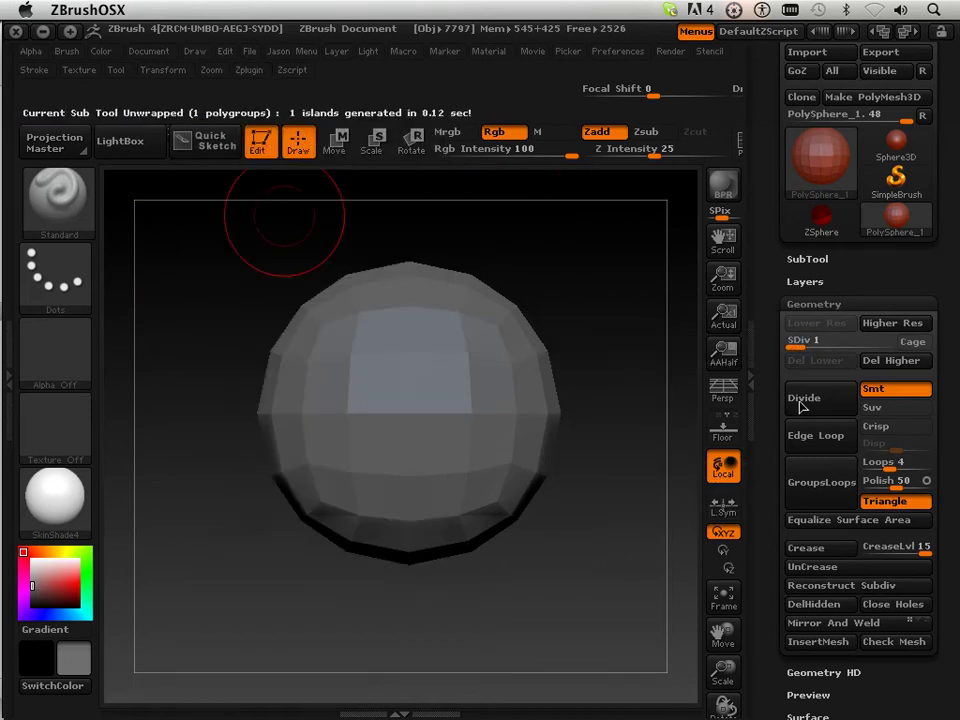
left_click_drag(800, 340, 905, 340)
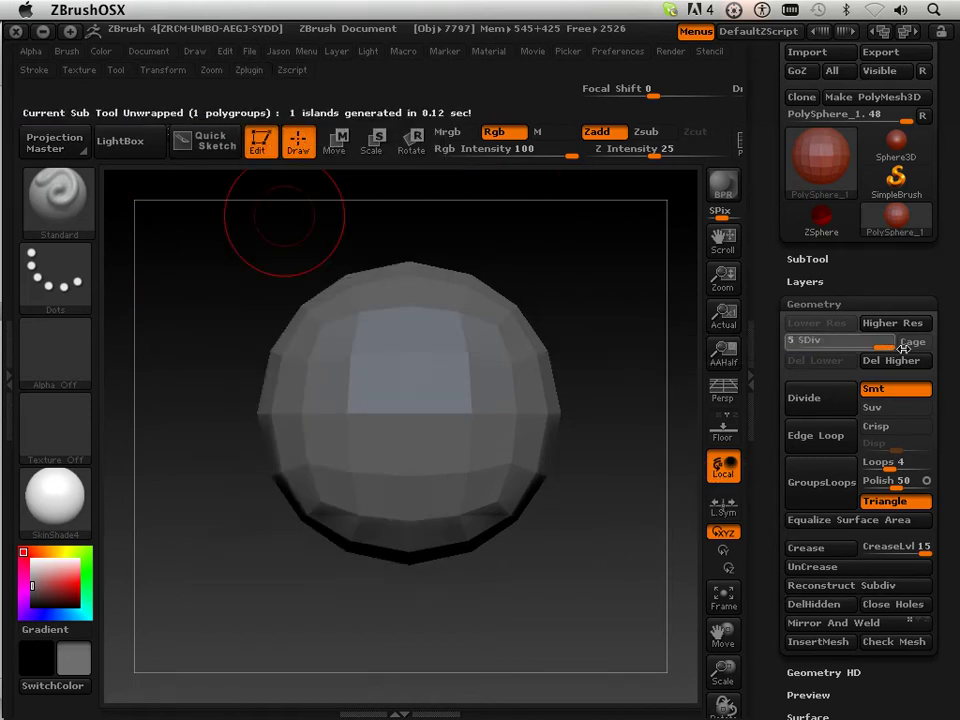
left_click(786, 421)
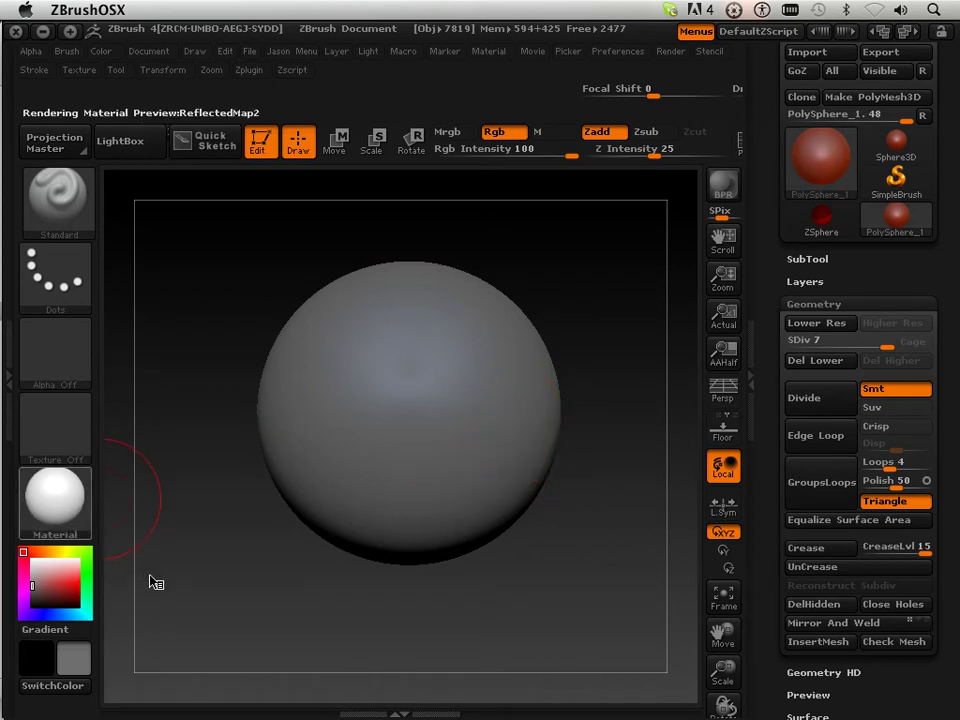
Apply BasicMaterial and set the brush to a DragRect stroke with the AlienHide_1 alpha
key("m")
left_click(195, 558)
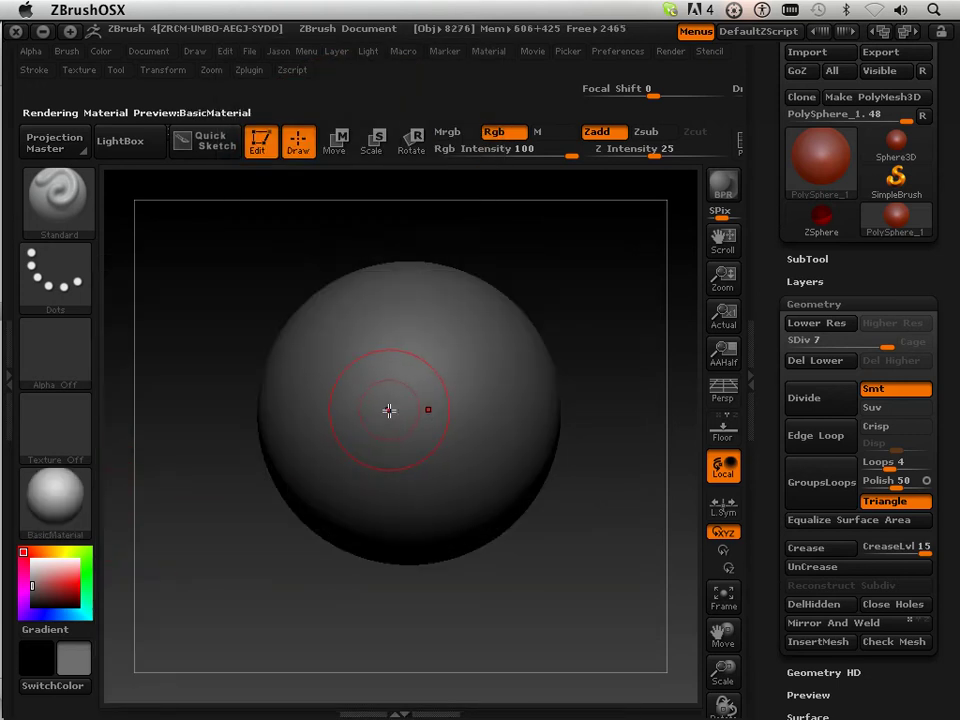
left_click(70, 216)
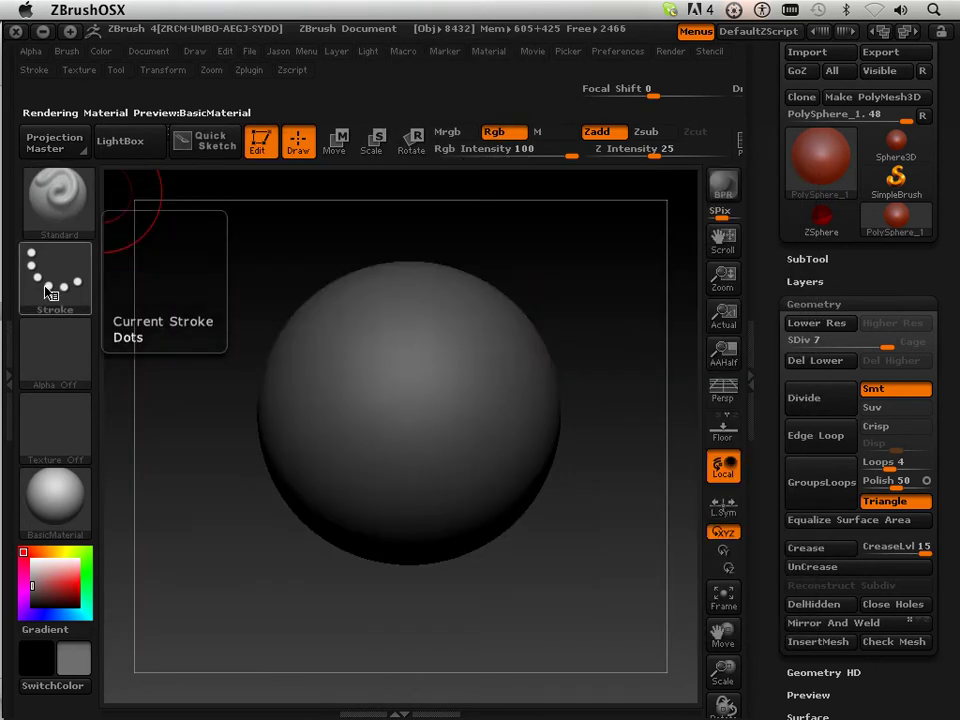
left_click(45, 282)
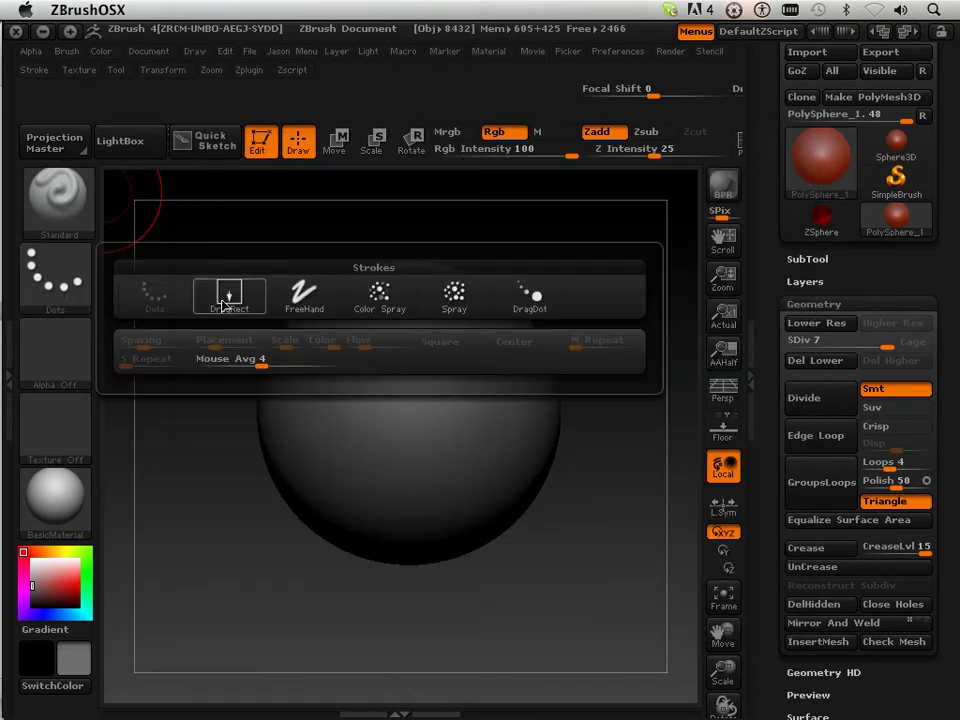
left_click(224, 298)
left_click(80, 357)
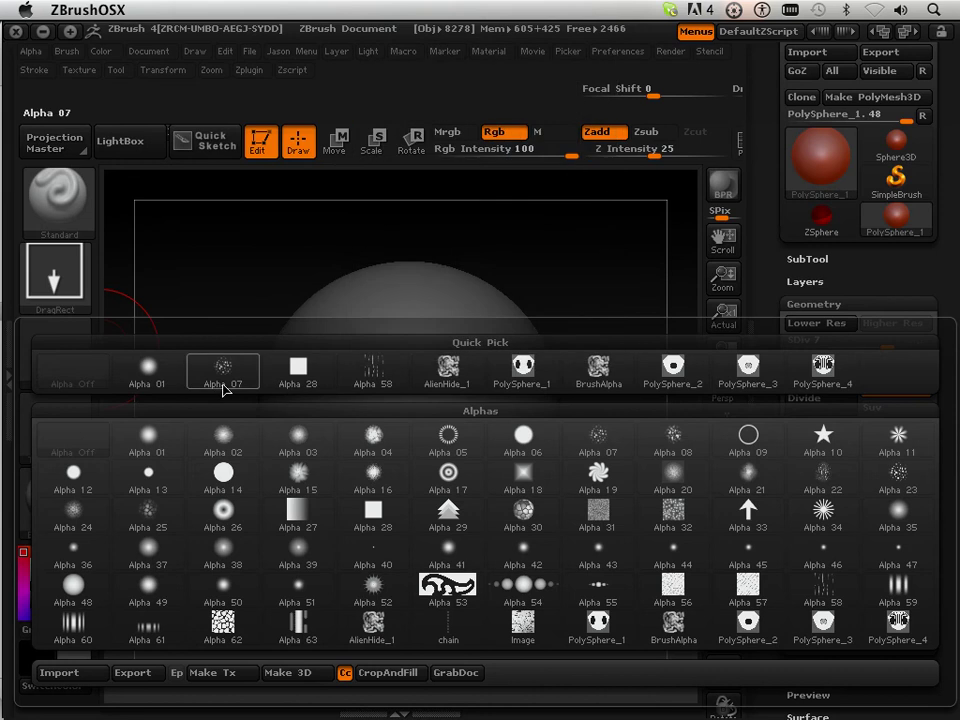
left_click(448, 368)
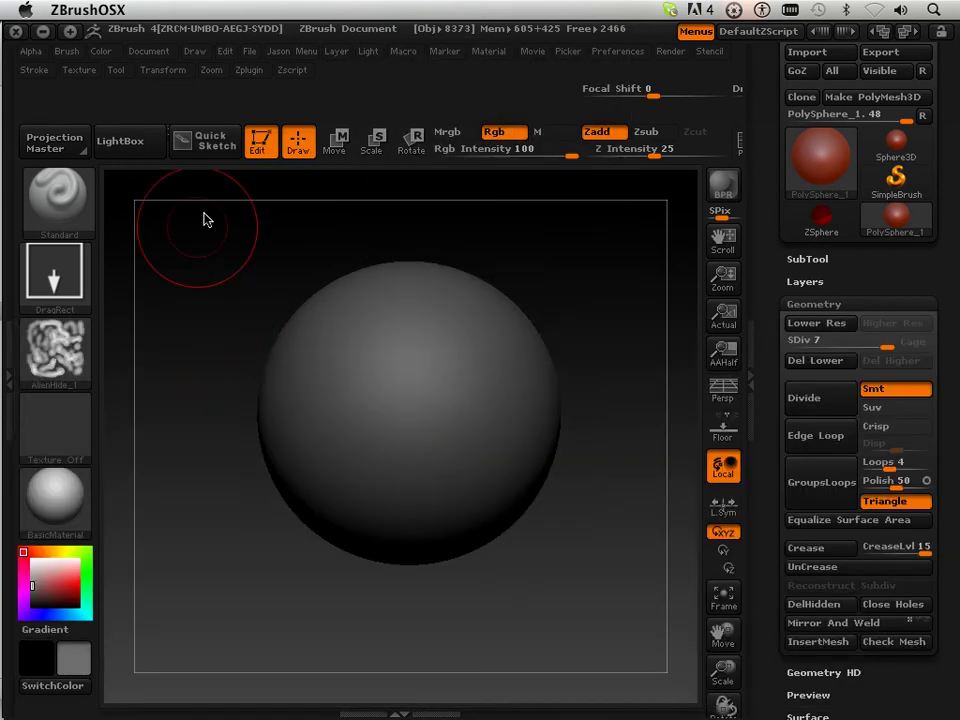
Enable radial symmetry in Transform with a RadialCount of 3
left_click(163, 70)
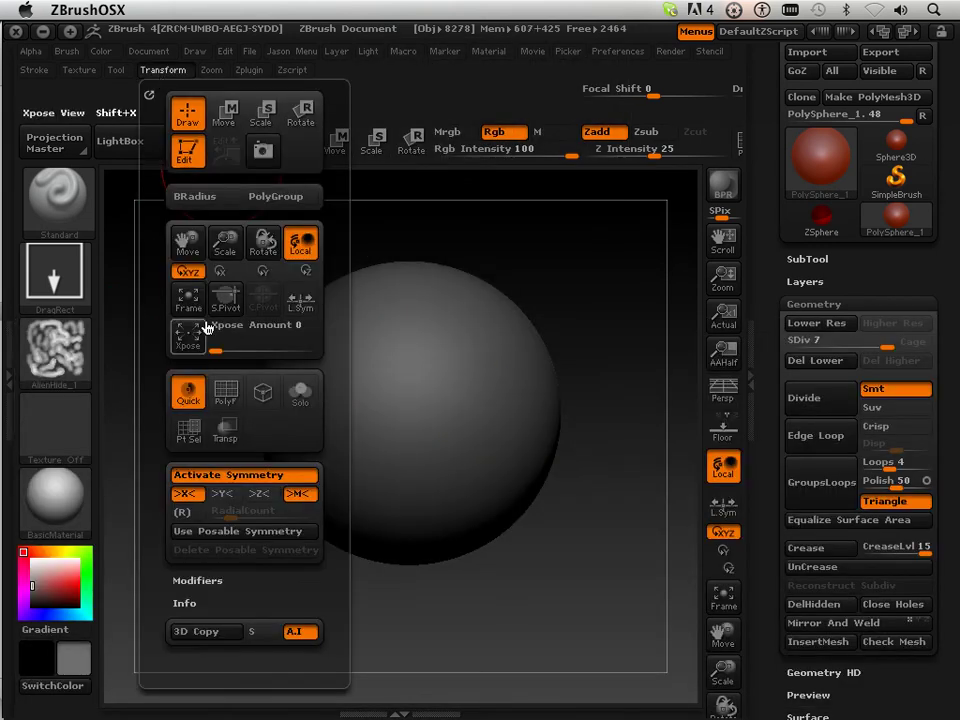
left_click(256, 494)
left_click(185, 494)
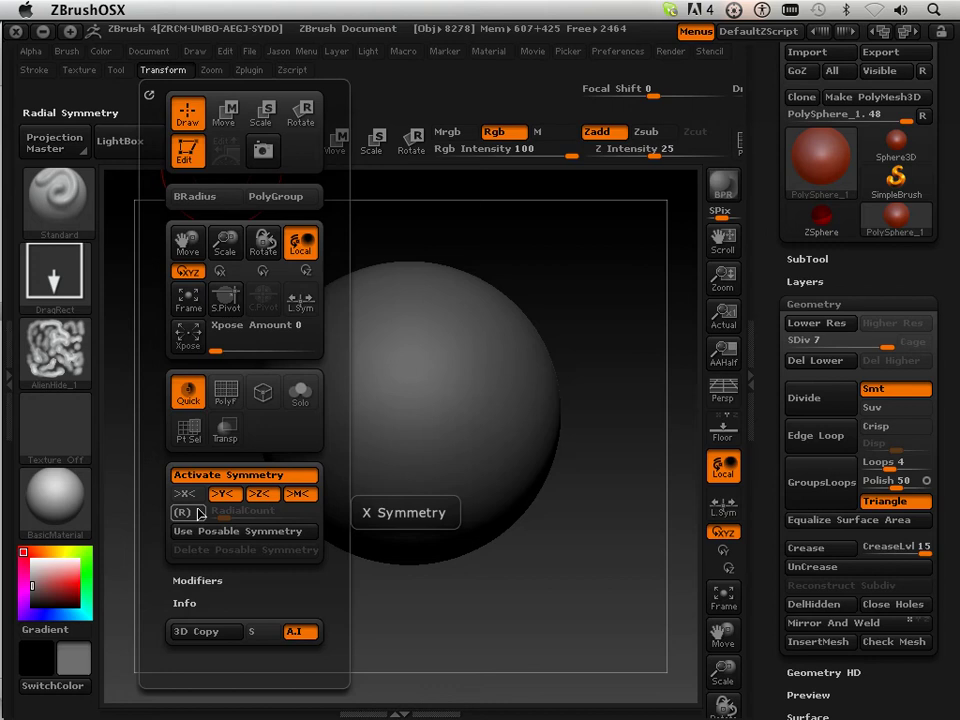
left_click_drag(224, 518, 224, 515)
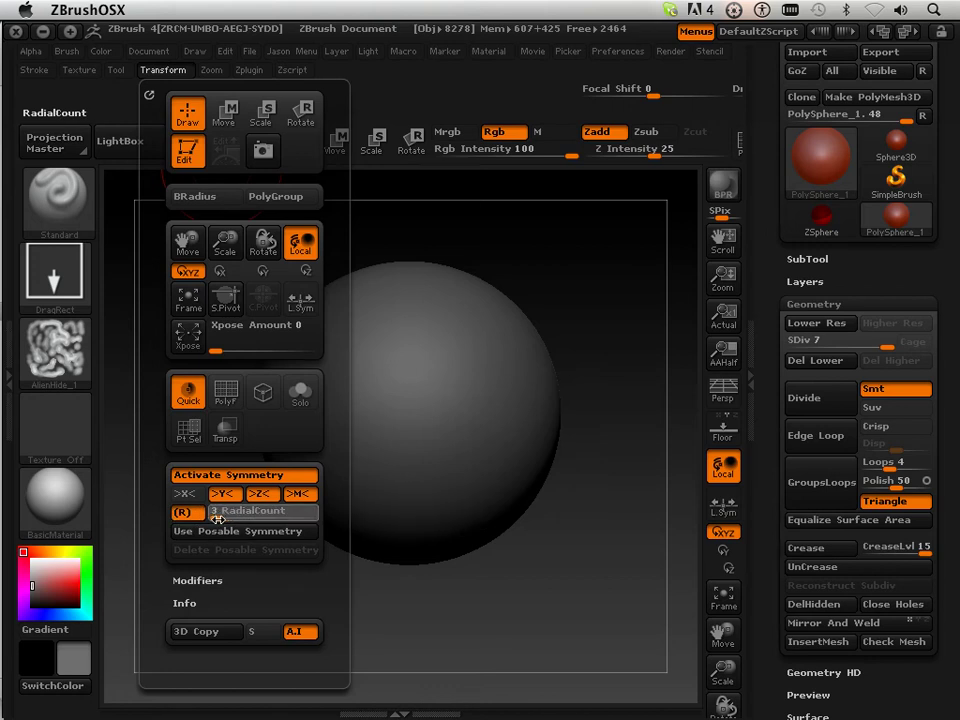
left_click_drag(217, 519, 214, 514)
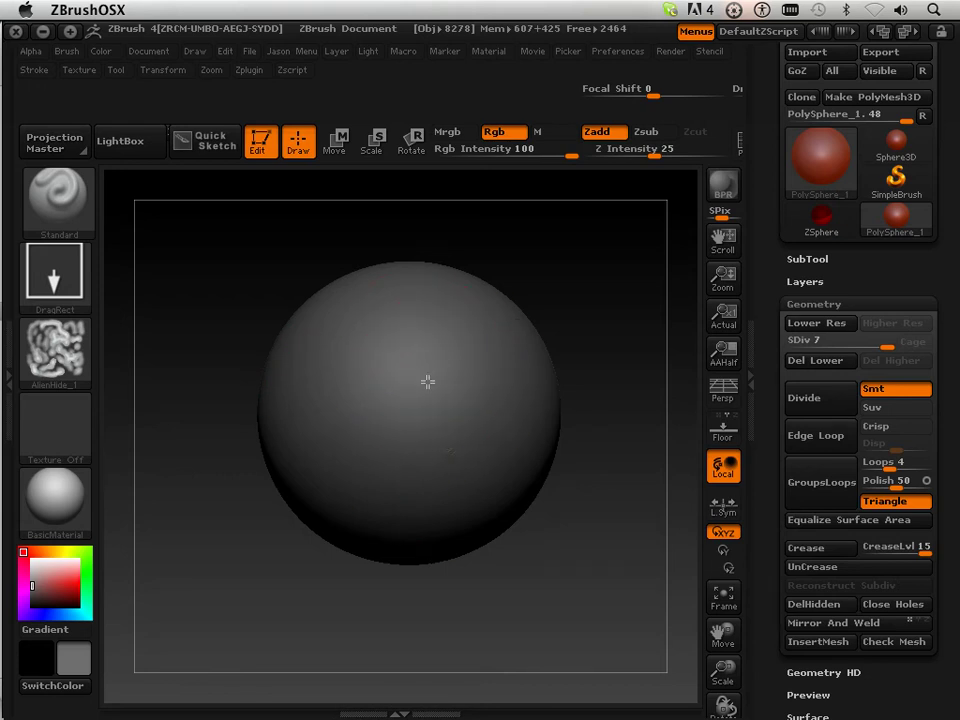
Stamp alien-hide wrinkle detail across the sphere, rotating it to cover every side
mouse_move(427, 381)
left_mouse_down()
mouse_move(452, 461)
mouse_move(519, 360)
mouse_move(527, 495)
mouse_move(570, 372)
mouse_move(583, 407)
mouse_move(469, 340)
left_mouse_up()
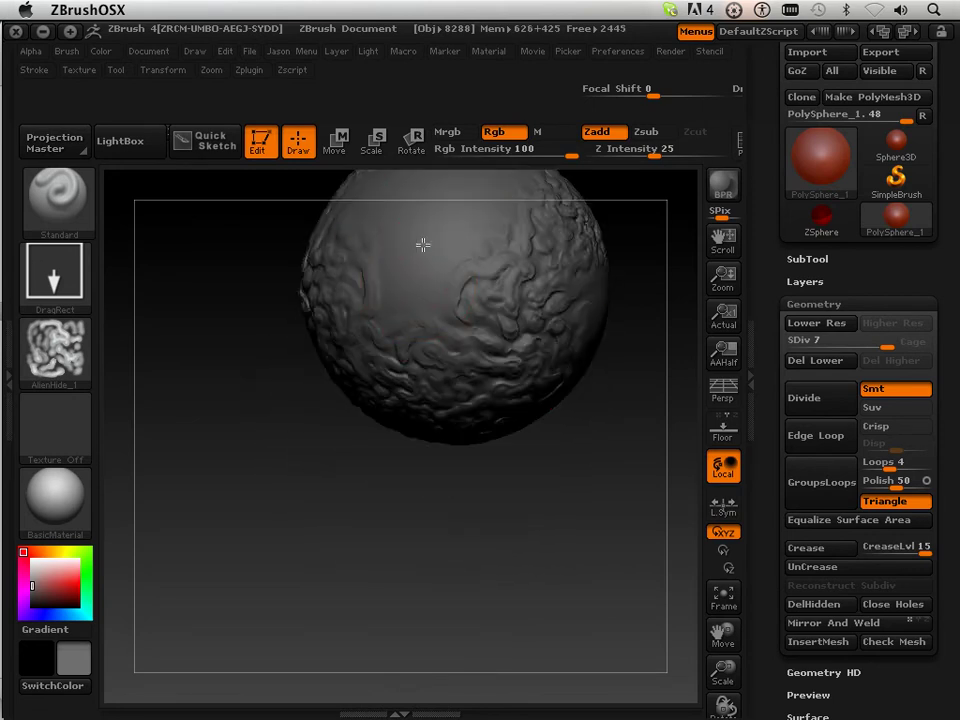
mouse_move(422, 281)
left_mouse_down()
mouse_move(414, 386)
mouse_move(542, 465)
mouse_move(499, 454)
mouse_move(501, 377)
mouse_move(533, 307)
mouse_move(503, 349)
mouse_move(420, 240)
mouse_move(621, 262)
left_mouse_up()
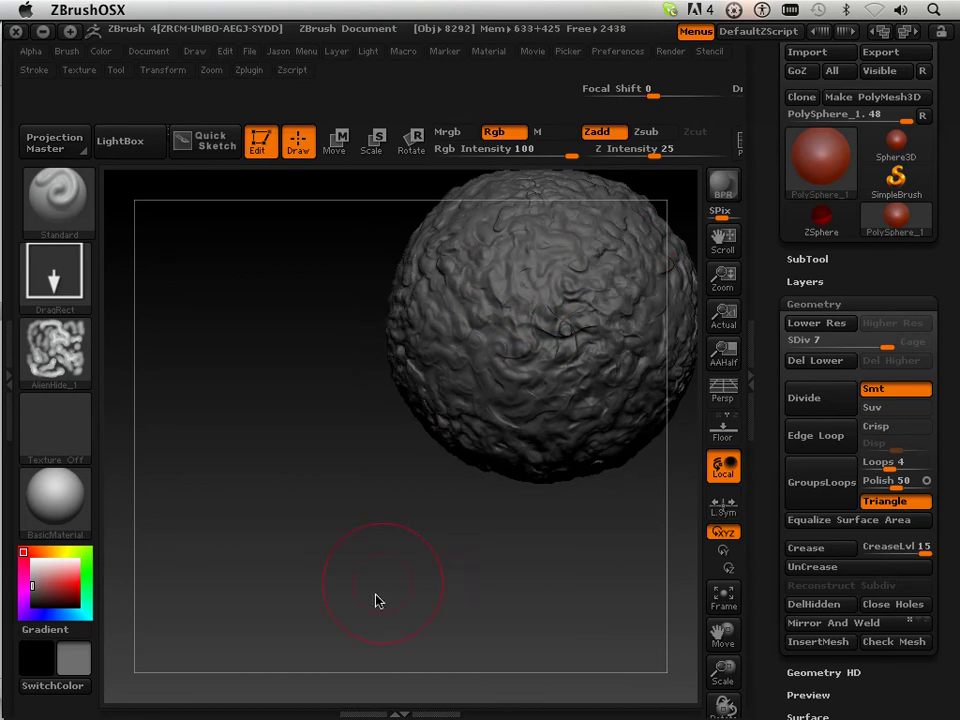
mouse_move(377, 600)
left_mouse_down()
mouse_move(463, 559)
mouse_move(505, 560)
left_mouse_up()
mouse_move(723, 632)
left_mouse_down()
mouse_move(626, 626)
mouse_move(617, 565)
mouse_move(590, 530)
left_mouse_up()
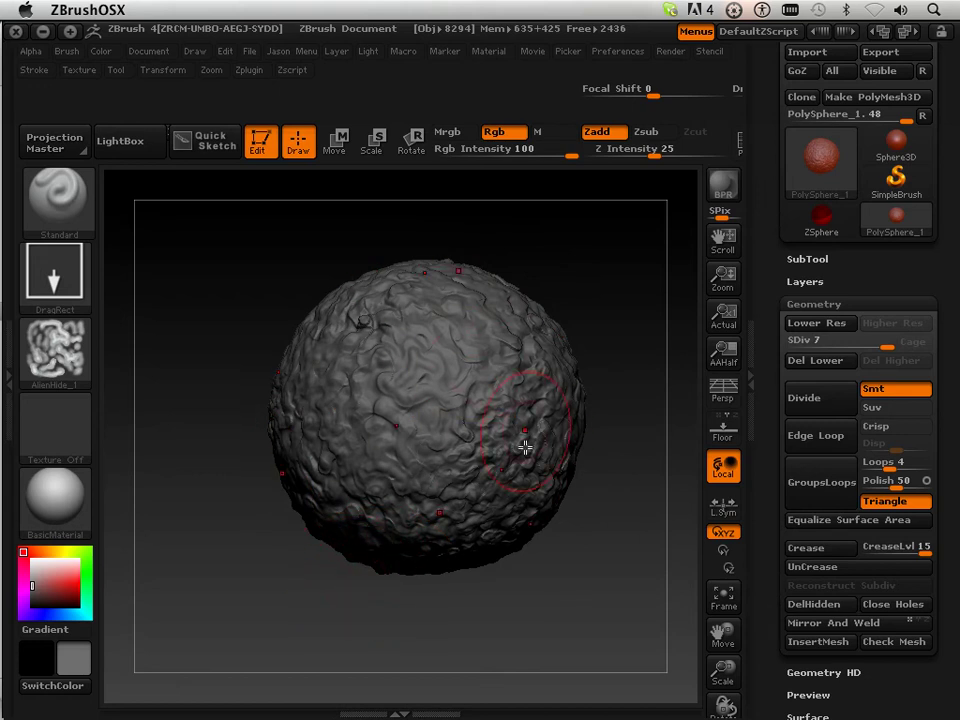
left_click_drag(183, 436, 211, 469)
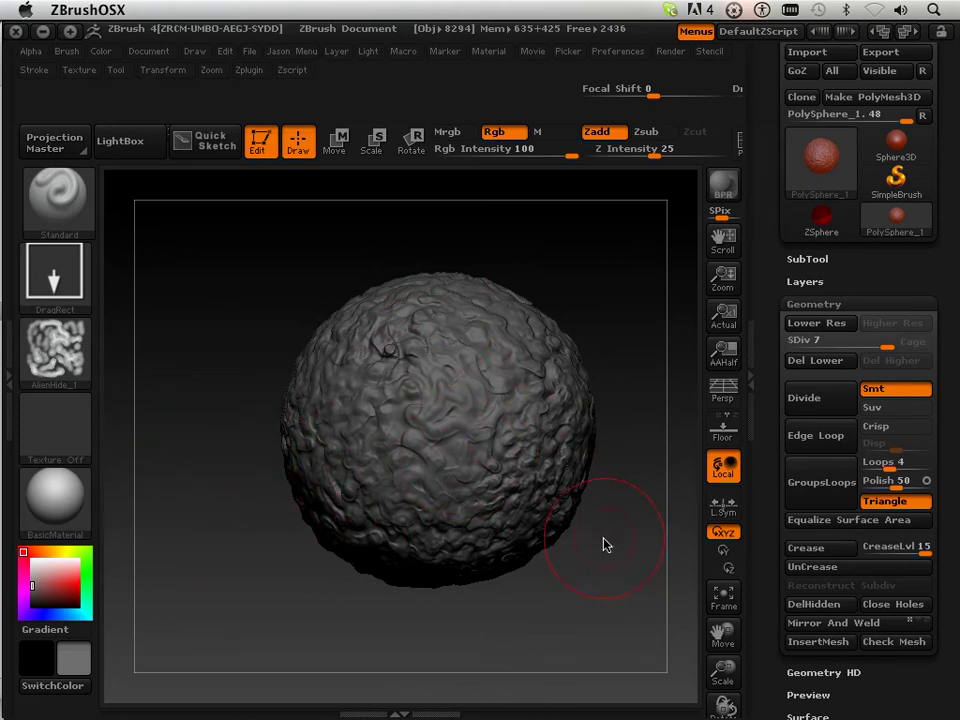
left_click_drag(212, 281, 250, 310)
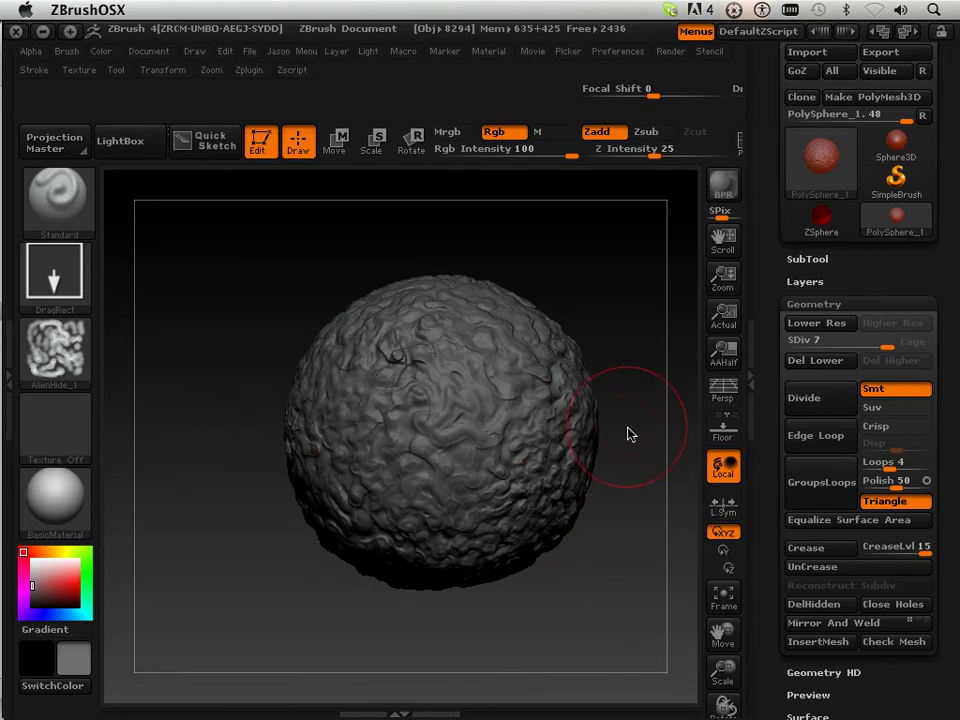
left_click_drag(773, 479, 769, 320)
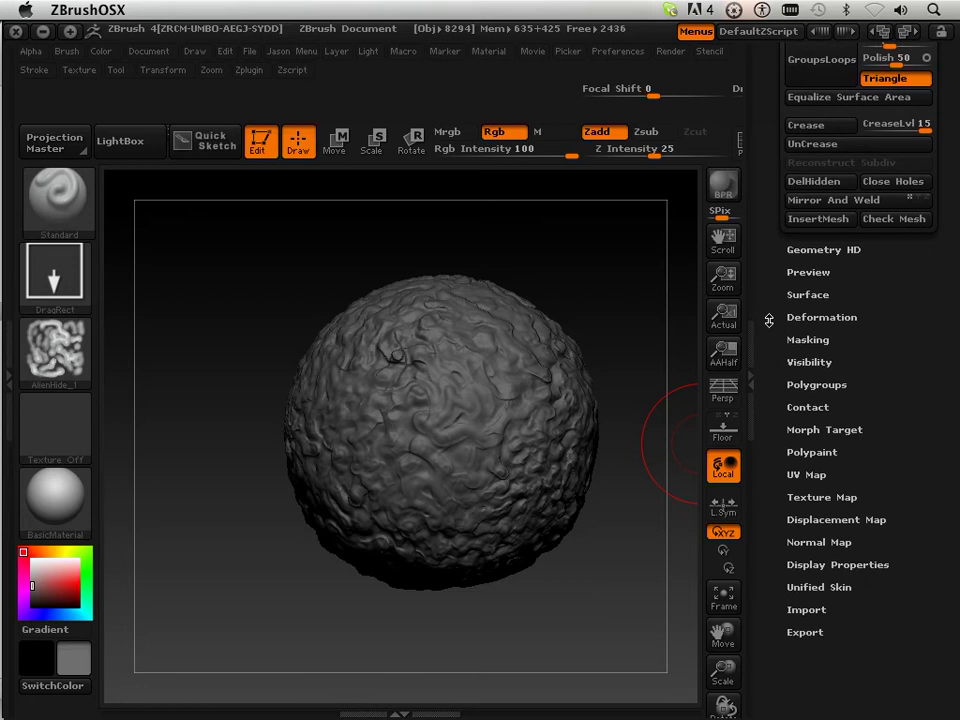
Open the Masking options and enable Gradient colouring with a dark blue colour
left_click(803, 340)
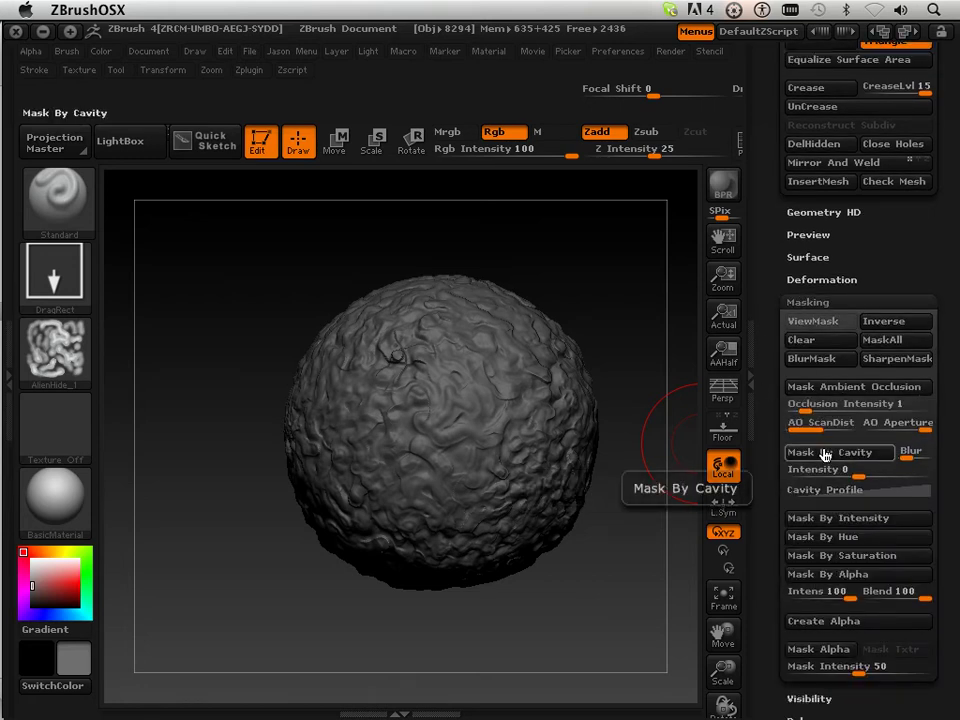
left_click(53, 590)
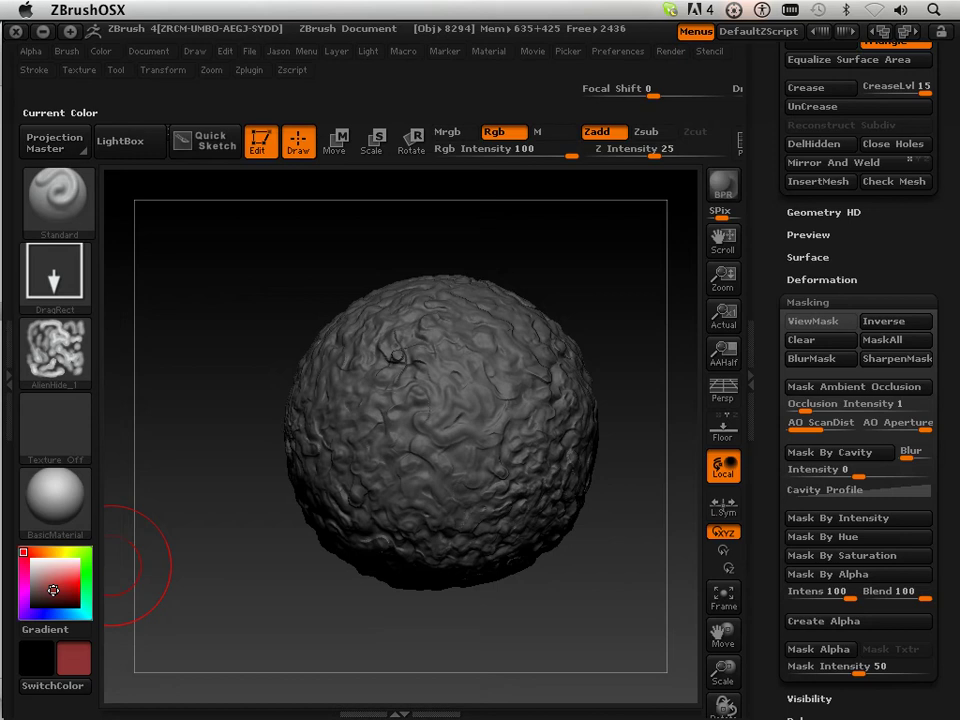
left_click(60, 628)
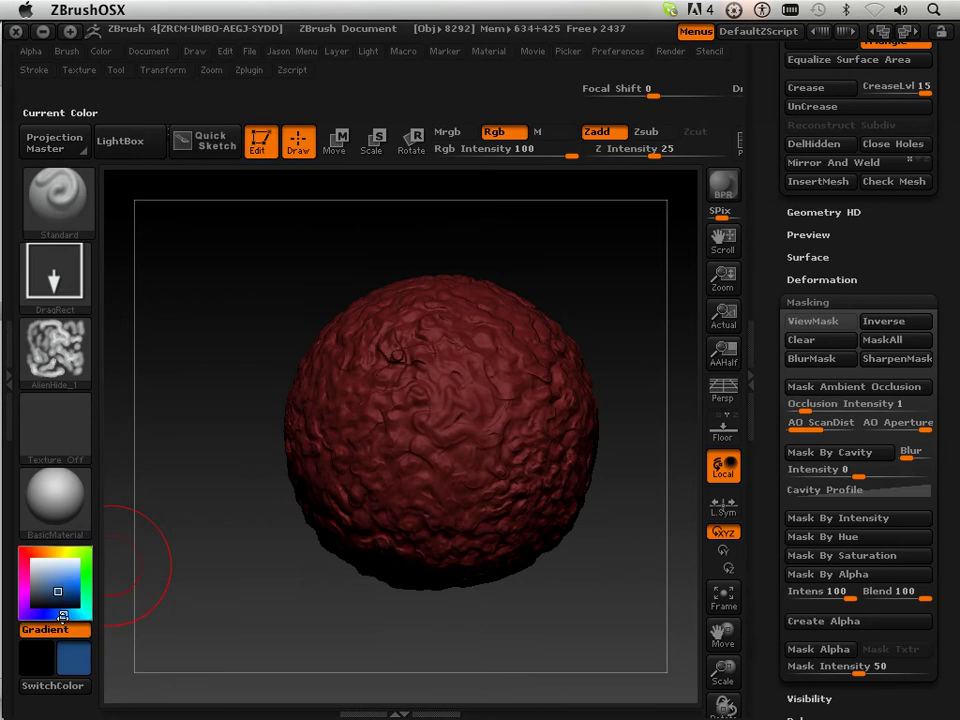
left_click(62, 616)
left_click(64, 598)
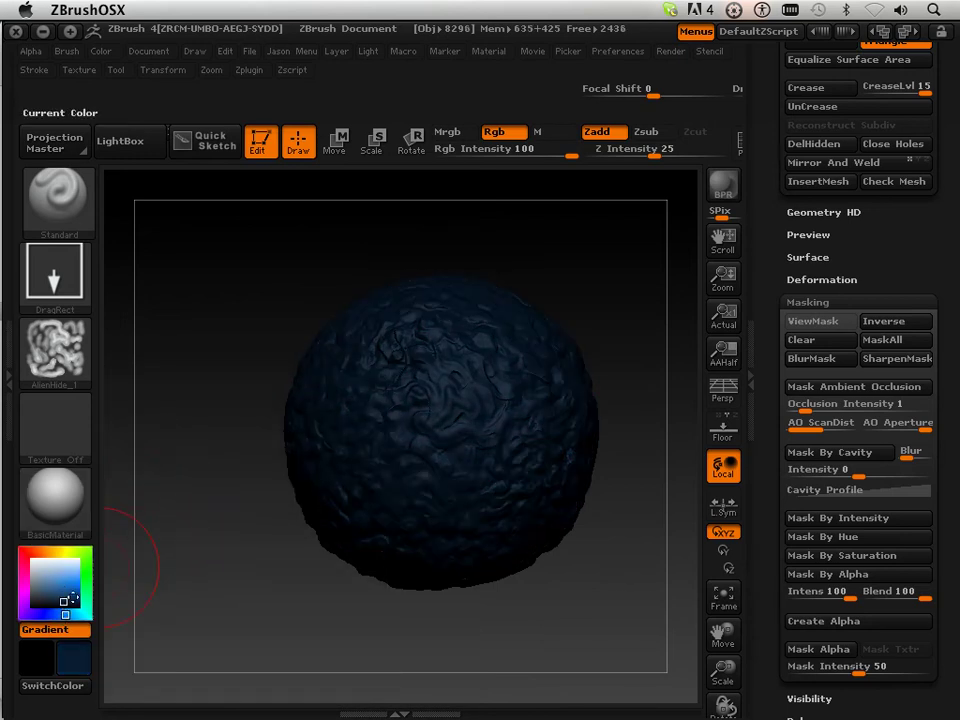
mouse_move(64, 601)
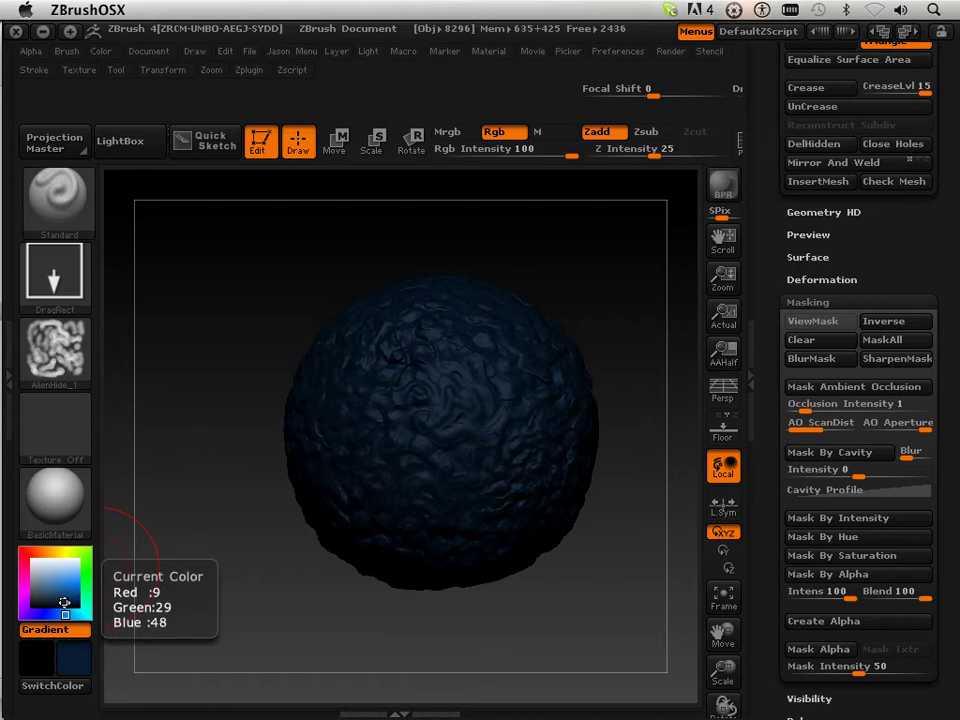
Refine the colour picker until settling on a dark navy blue (about R6 G21 B33)
left_click(66, 607)
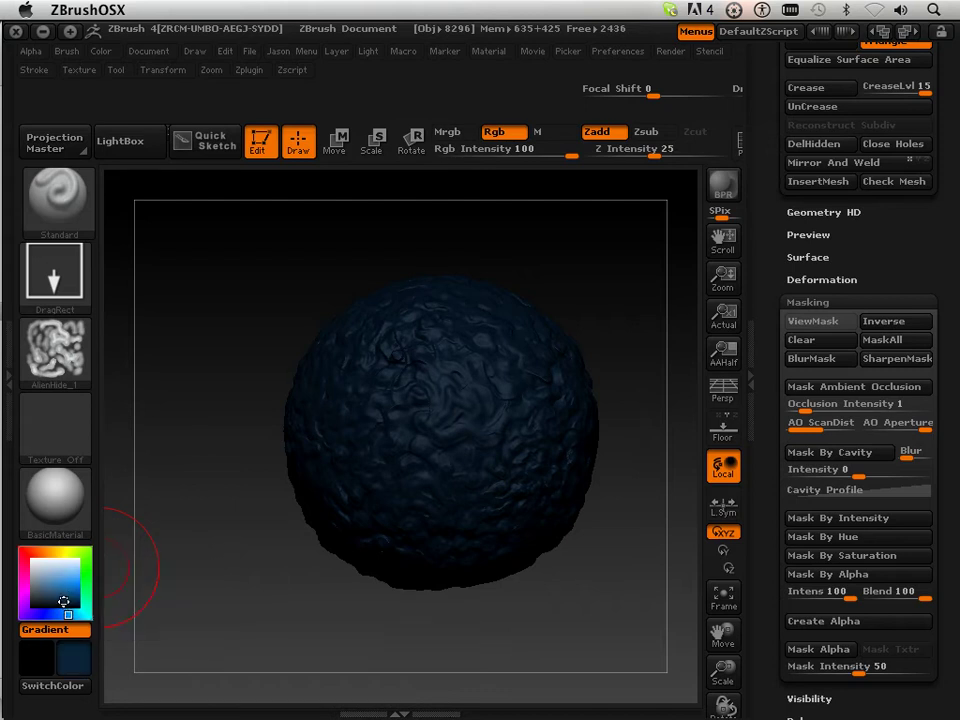
left_click(63, 600)
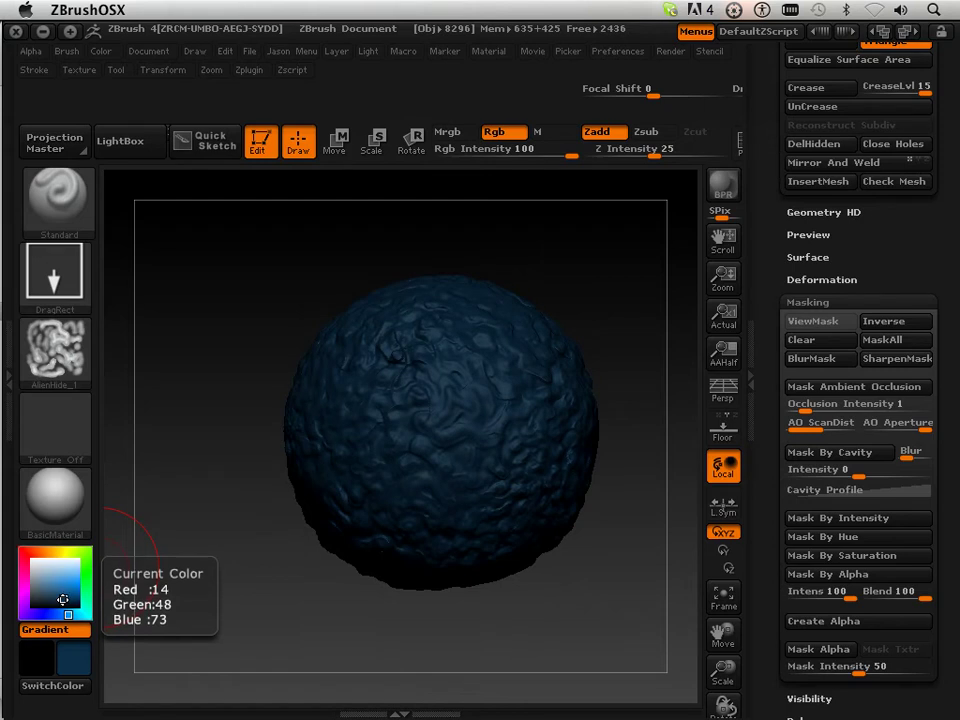
left_click(64, 603)
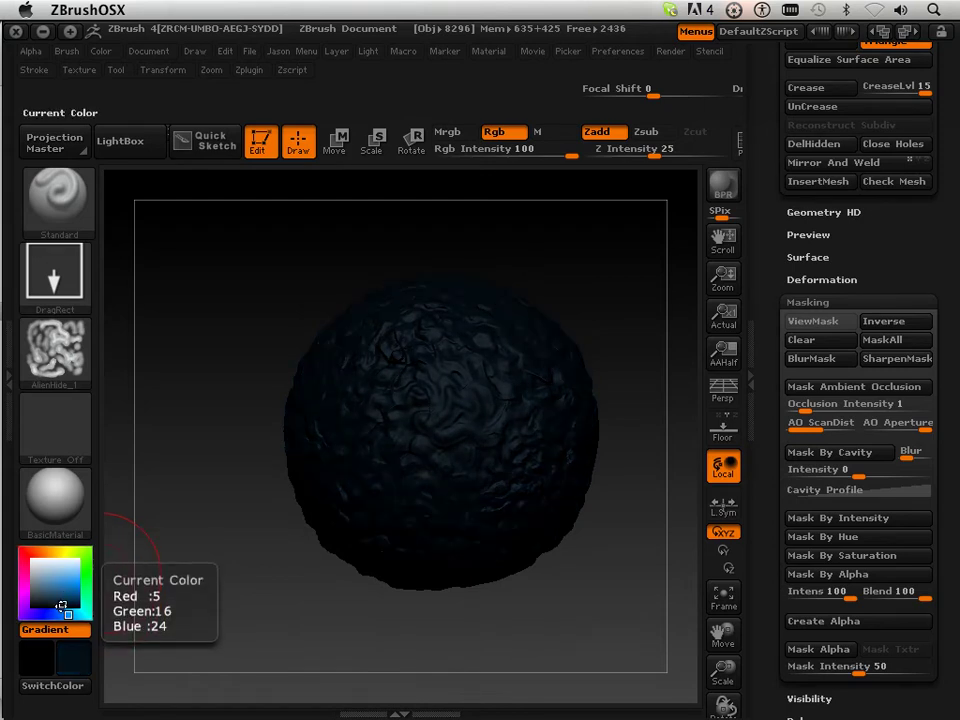
left_click_drag(72, 597, 67, 564, "alt")
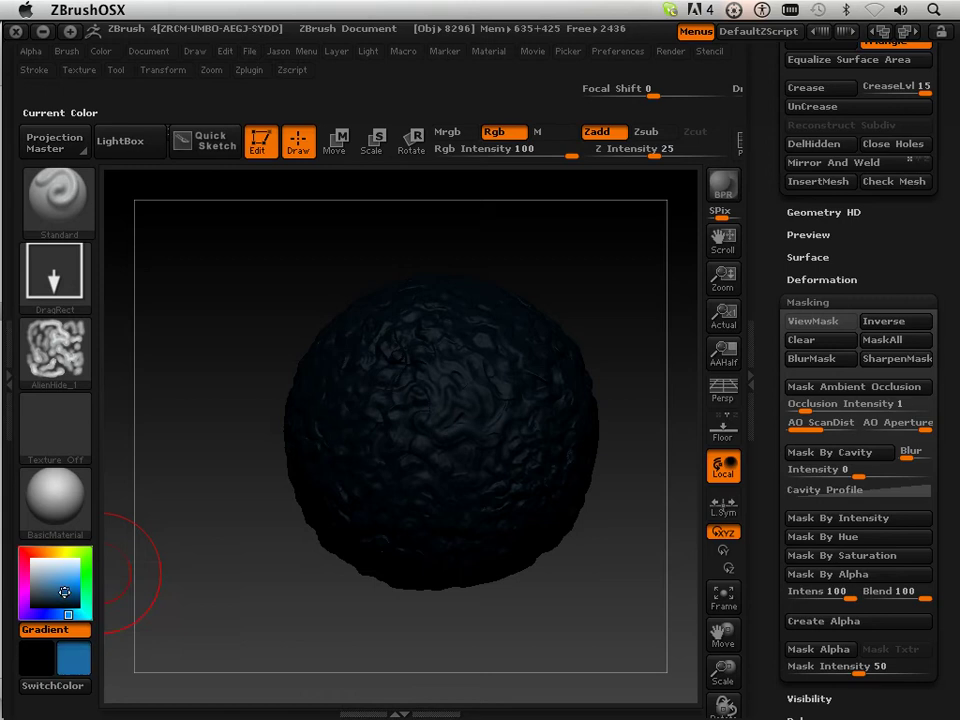
left_click(64, 602)
left_click_drag(64, 602, 60, 591, "alt")
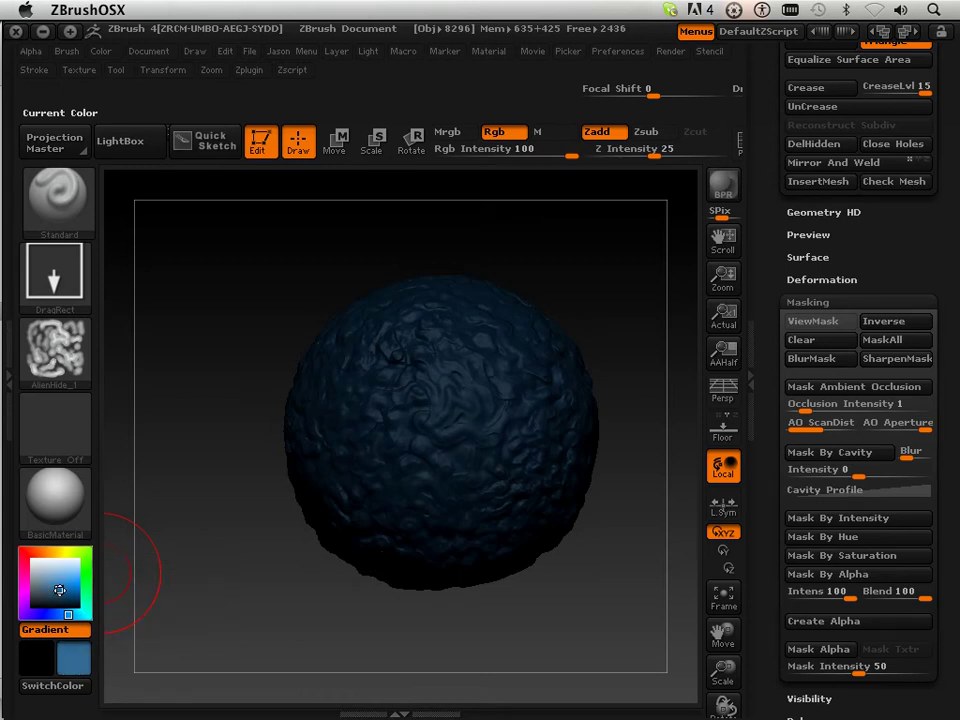
mouse_move(60, 591)
left_mouse_down("alt")
mouse_move(65, 607)
mouse_move(67, 598)
left_mouse_up("alt")
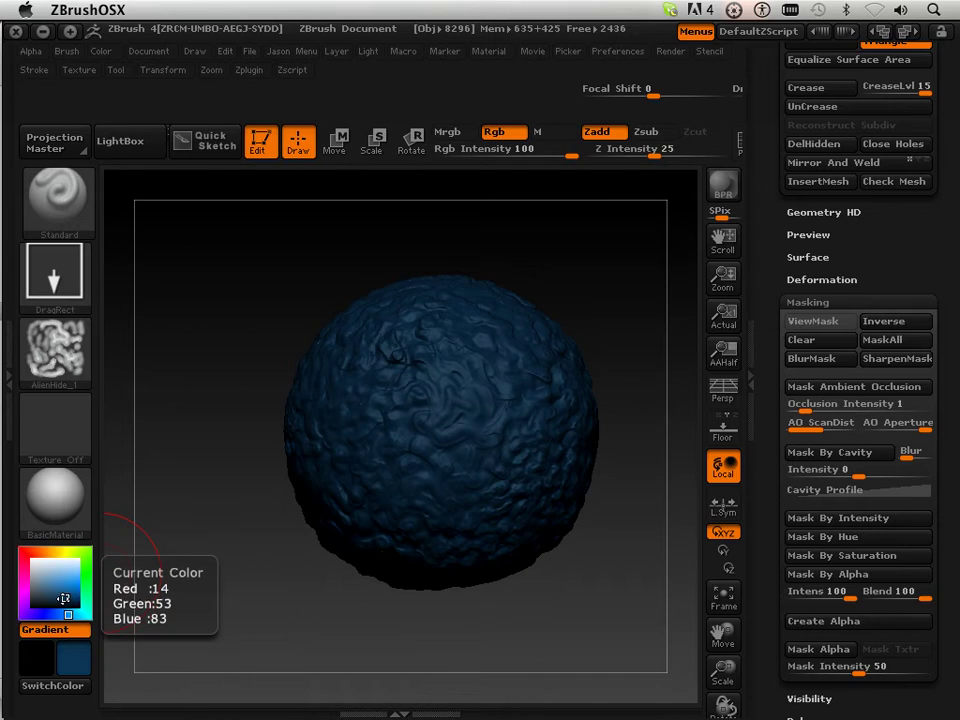
left_click_drag(65, 599, 79, 600, "alt")
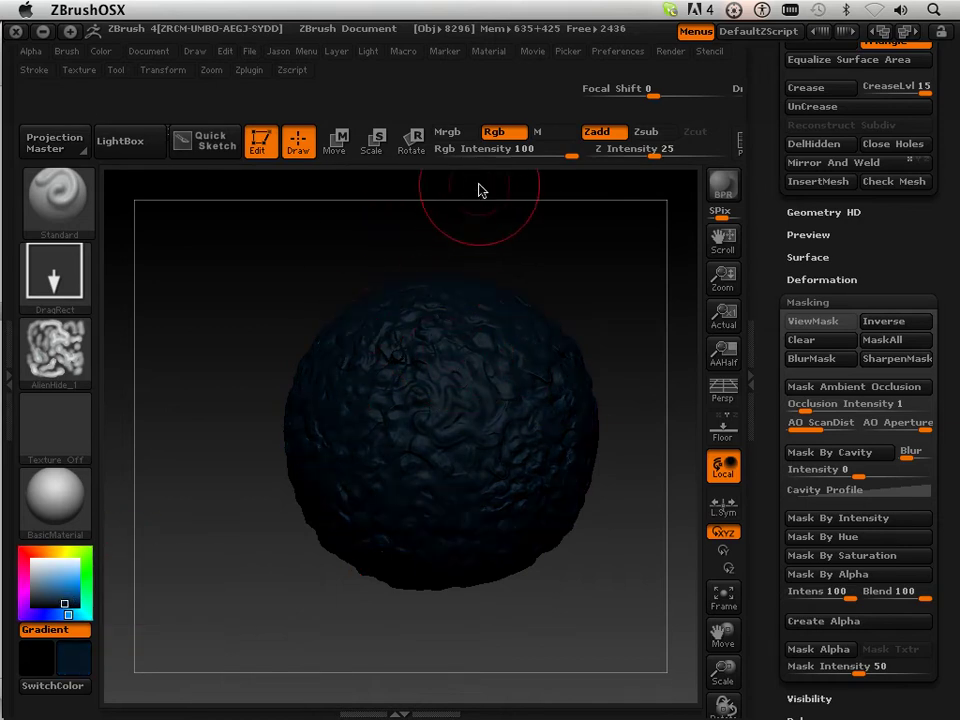
Turn on Mrgb painting and re-pick deep navy (R6 G21 B33) as the gradient colour
left_click(450, 132)
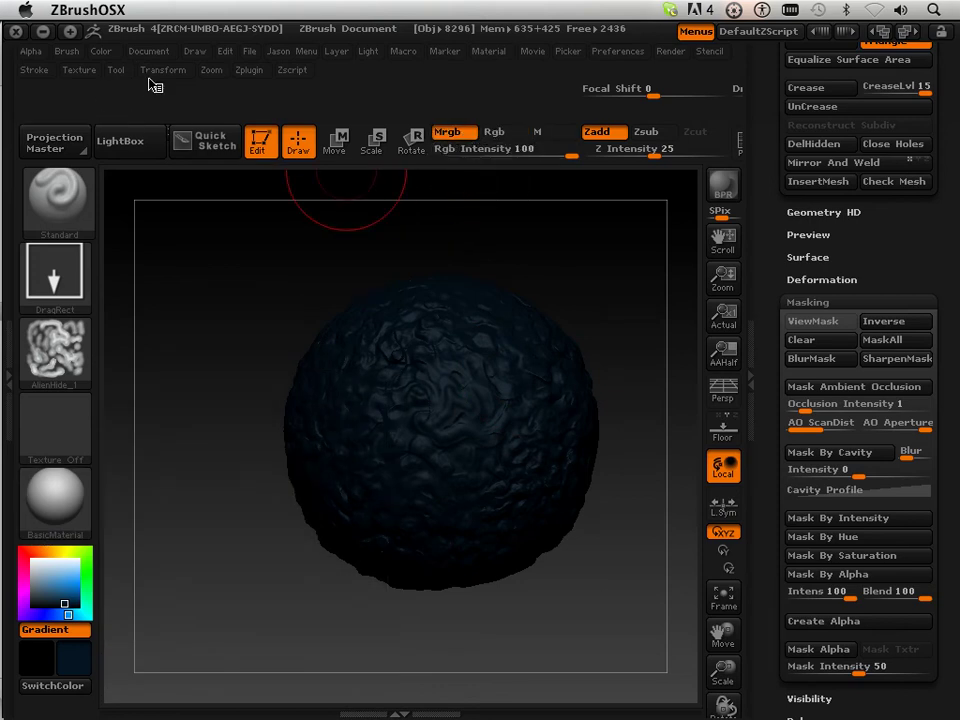
left_click(83, 71)
left_click(103, 52)
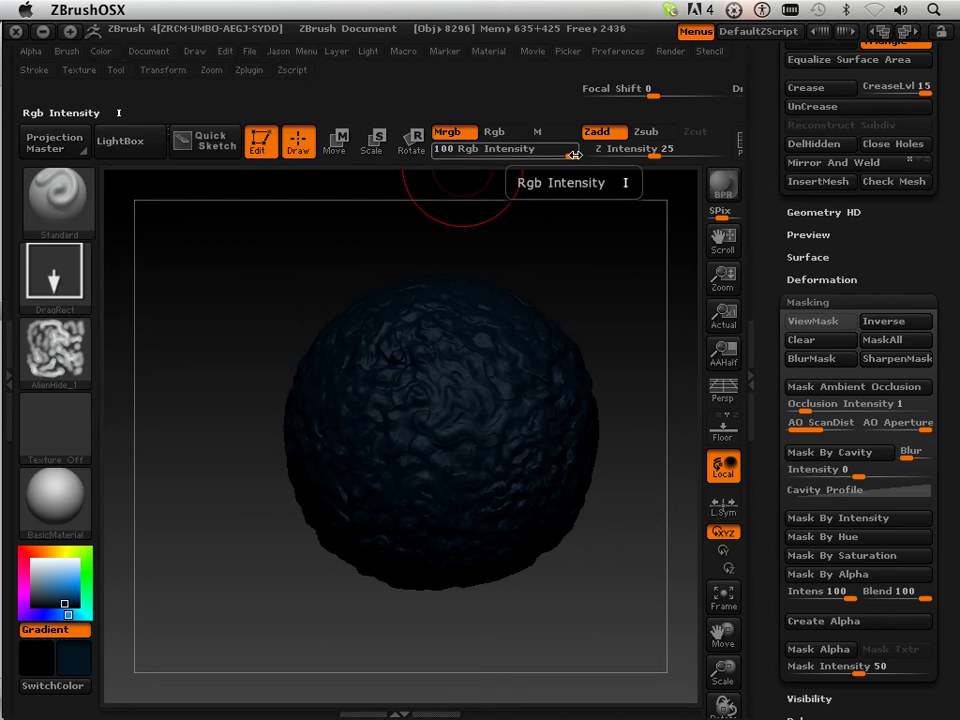
left_click(100, 51)
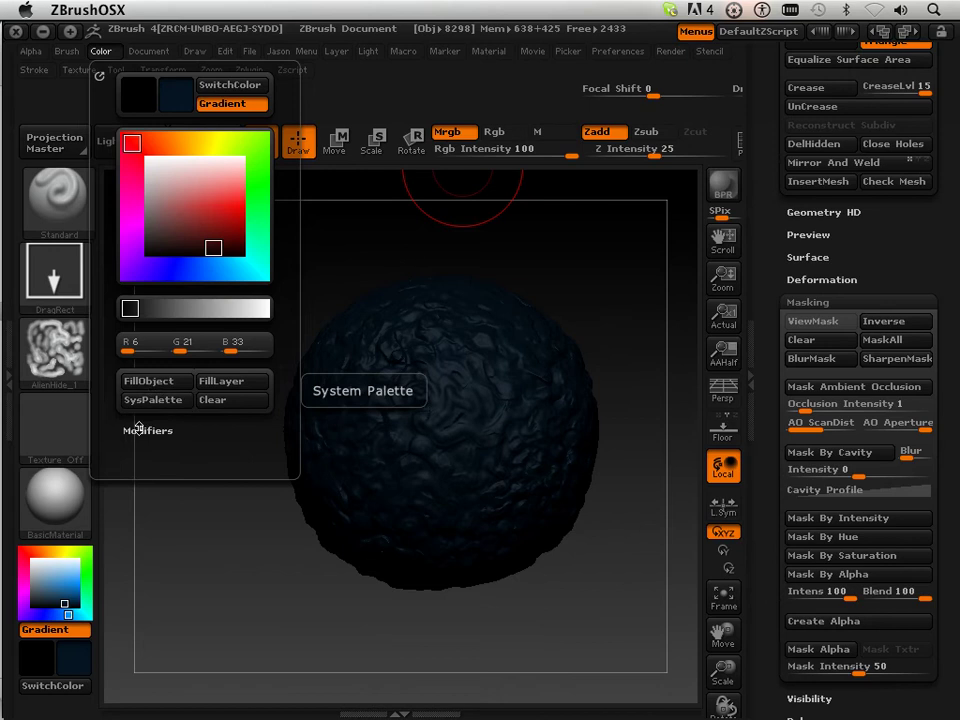
left_click(59, 597, "alt")
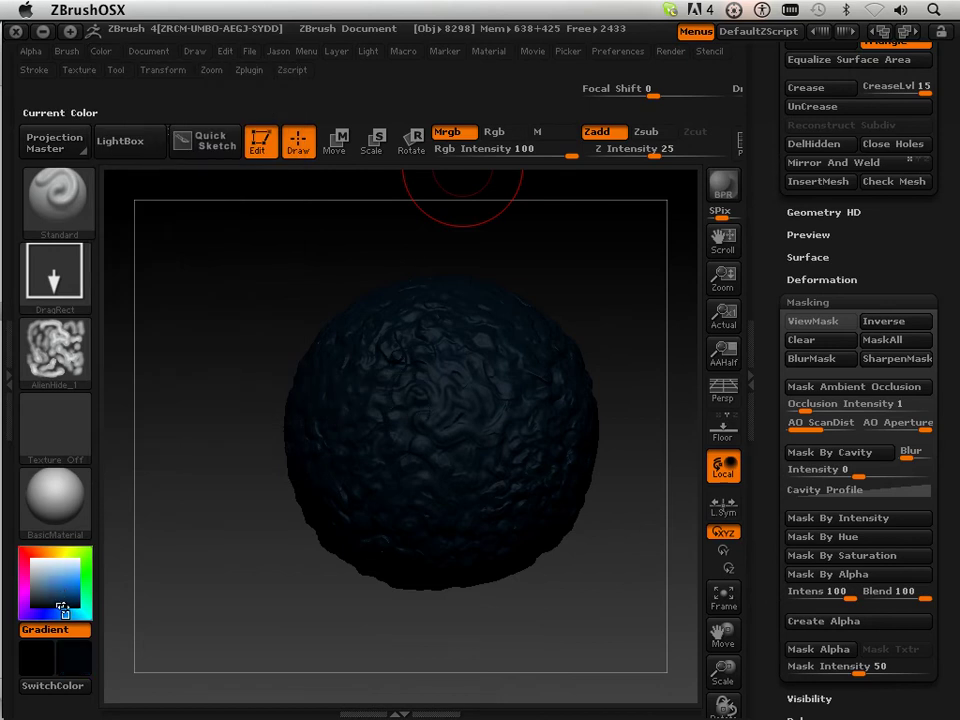
left_click(57, 588, "alt")
left_click_drag(57, 588, 392, 433, "alt")
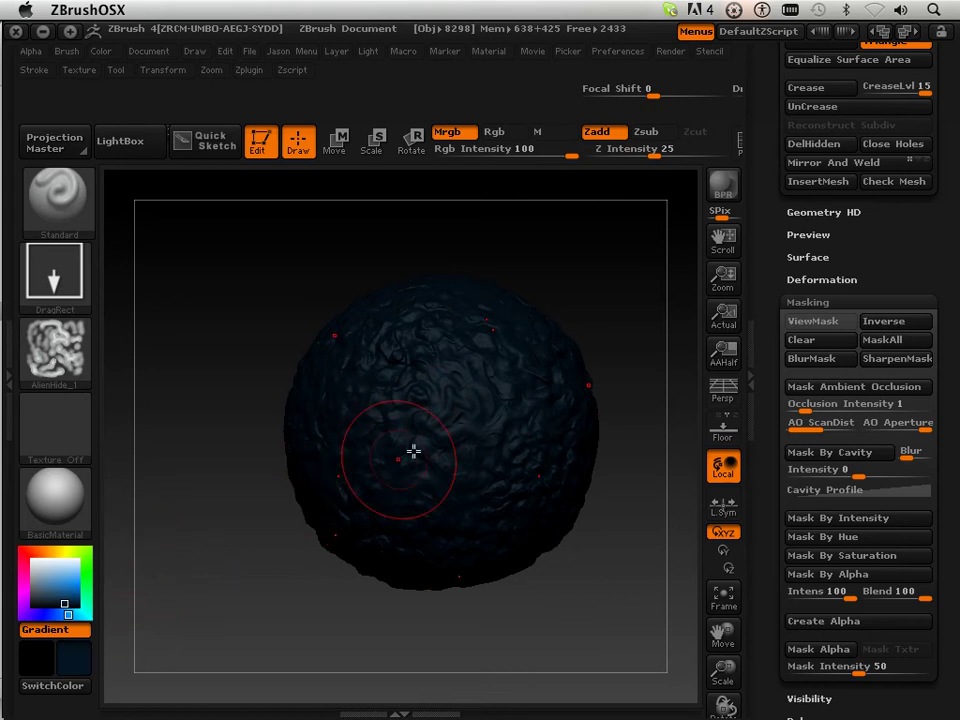
Apply a Mask By Cavity to the sphere at intensity about 18.5
left_click_drag(778, 409, 778, 345)
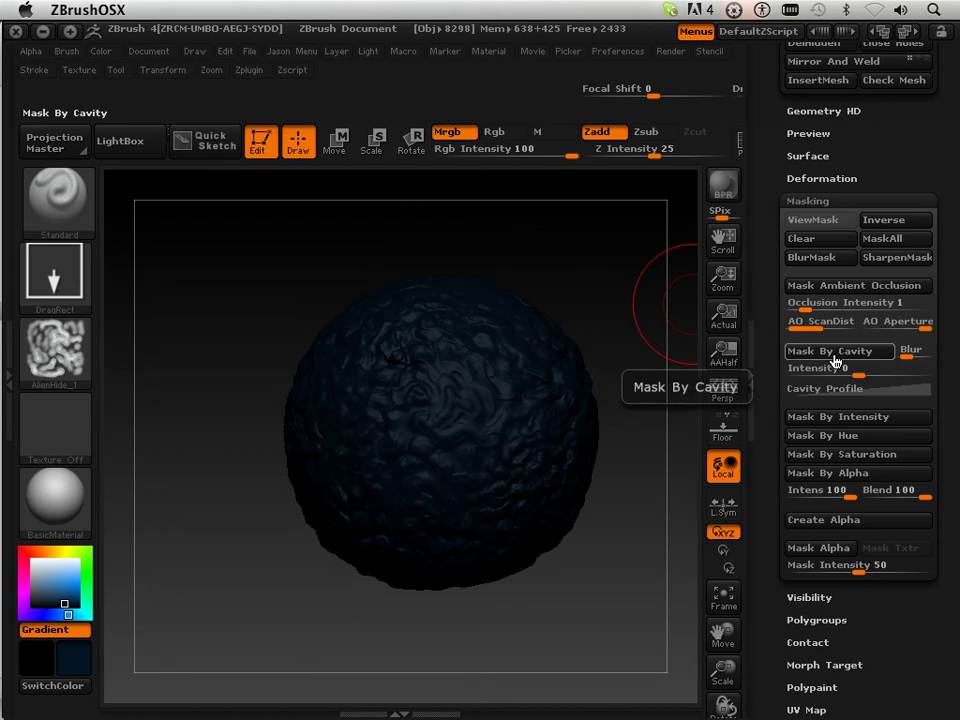
mouse_move(853, 368)
left_mouse_down()
mouse_move(885, 373)
mouse_move(846, 366)
left_mouse_up()
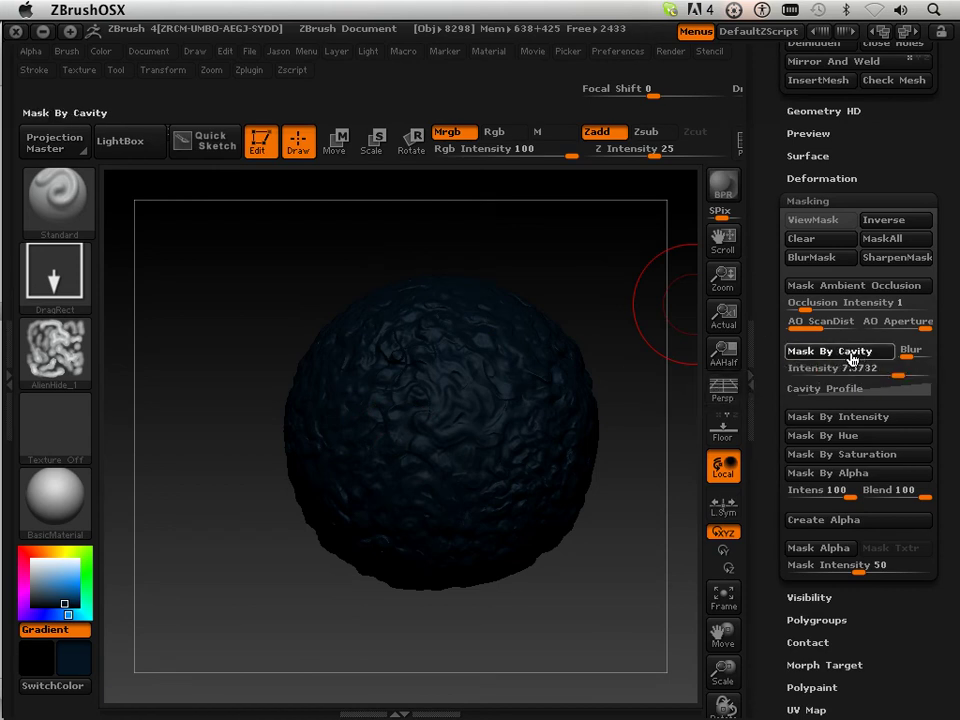
left_click(853, 360)
left_click_drag(842, 372, 895, 372)
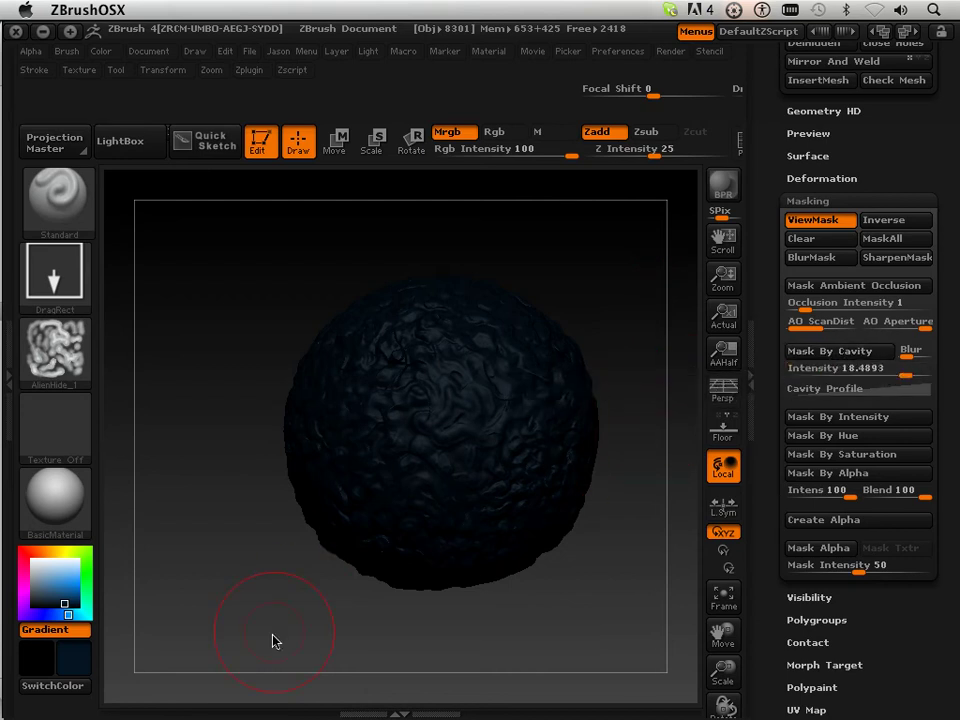
Pick a brighter blue as the gradient's second colour for the raised areas
left_click_drag(277, 640, 266, 613)
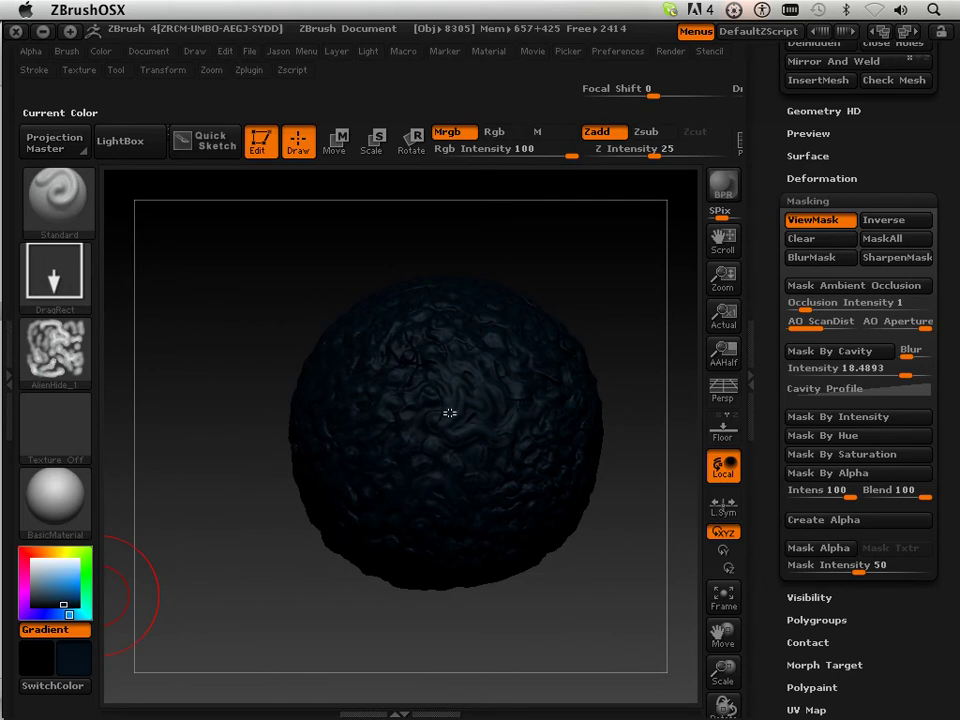
left_click(63, 597)
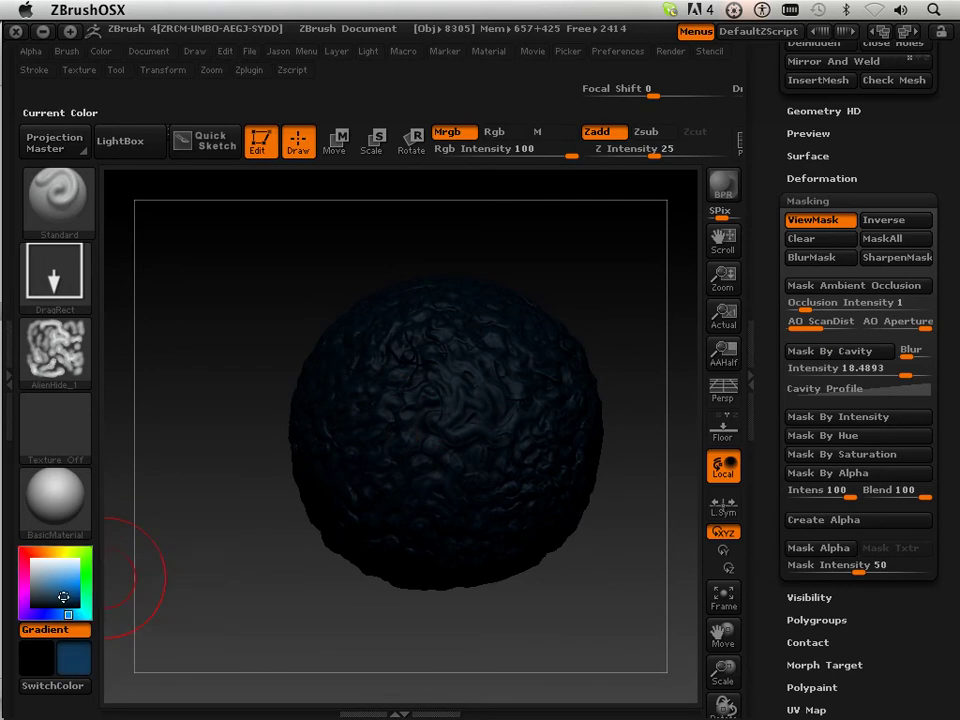
left_click_drag(63, 597, 59, 593)
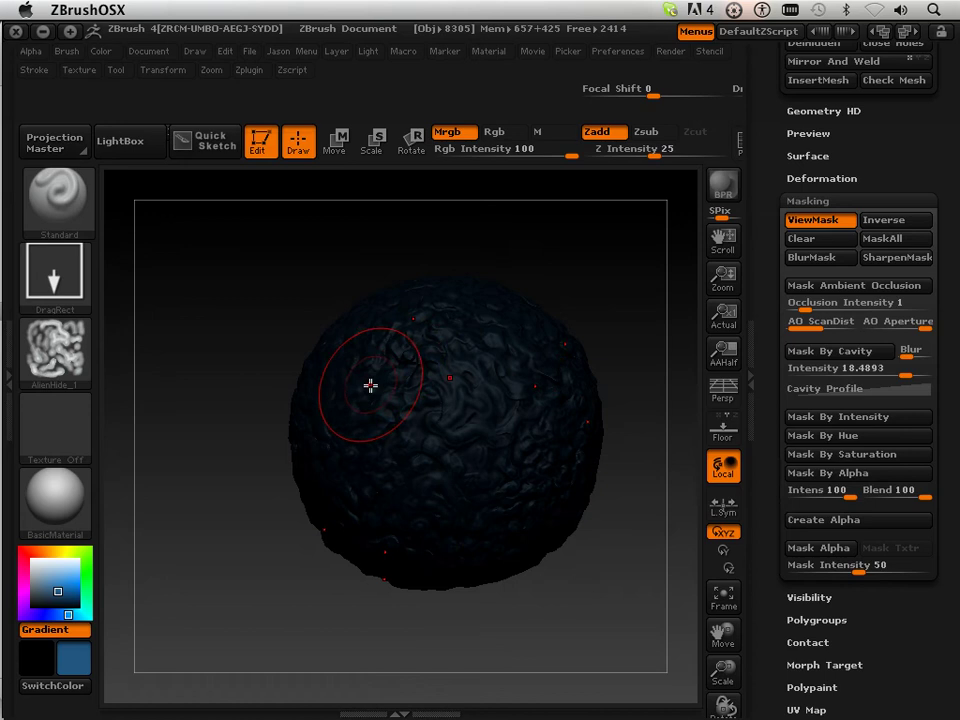
Set colour paint strength to 48 and fill the sphere with blue using FillObject
left_click_drag(470, 150, 507, 150)
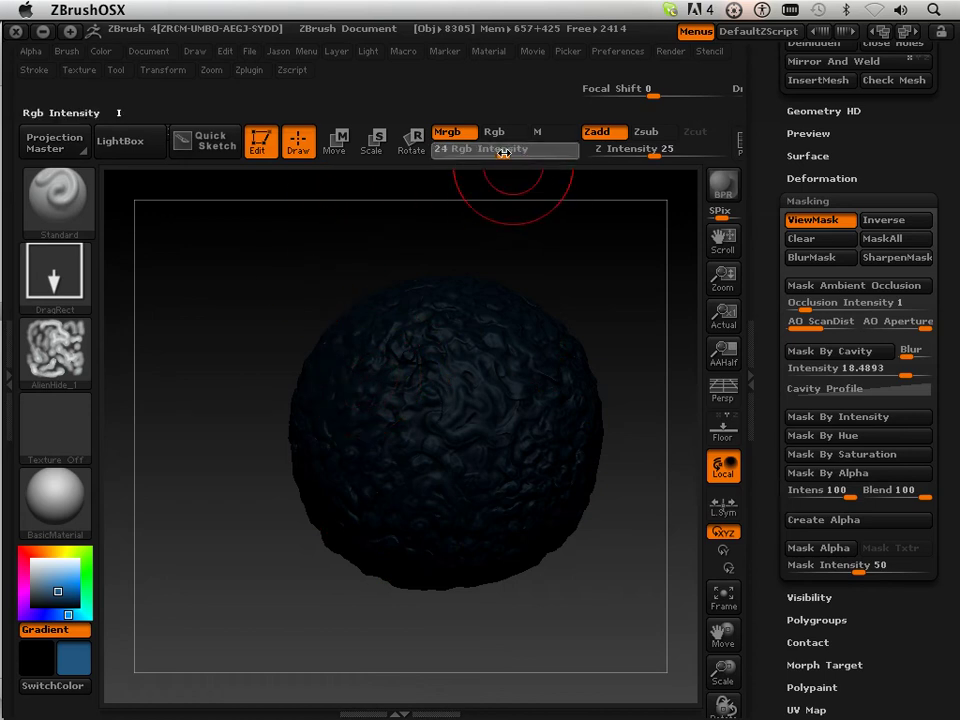
left_click_drag(531, 157, 527, 157)
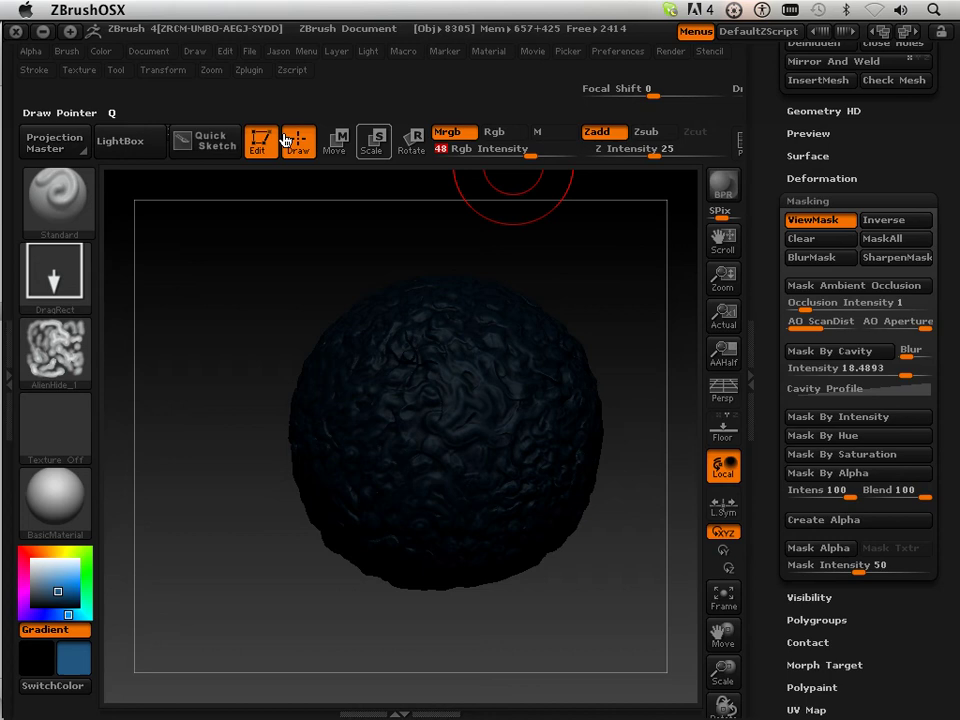
left_click(100, 51)
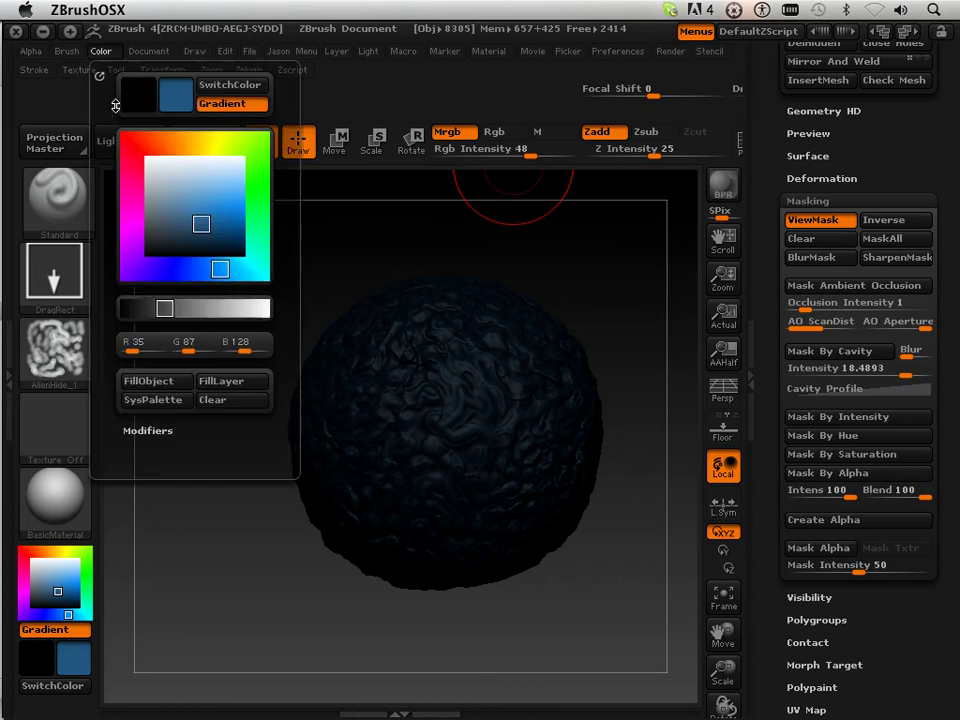
left_click(153, 383)
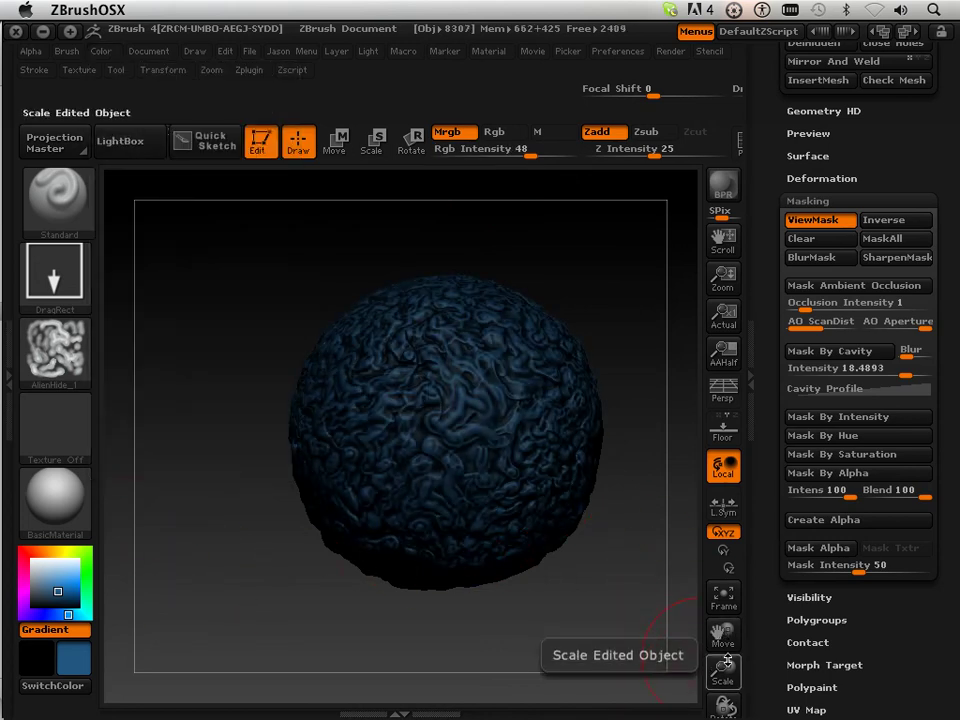
Enlarge the sphere in the view and clear its mask
left_click_drag(722, 680, 707, 653)
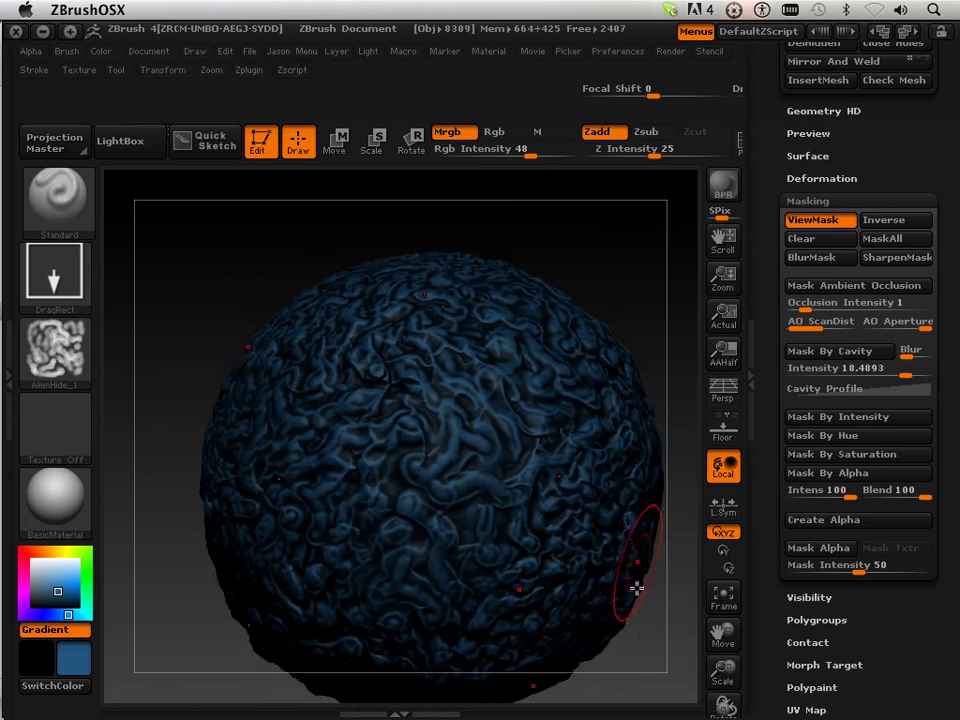
mouse_move(649, 651)
left_mouse_down()
mouse_move(630, 615)
mouse_move(638, 619)
mouse_move(636, 557)
mouse_move(660, 586)
left_mouse_up()
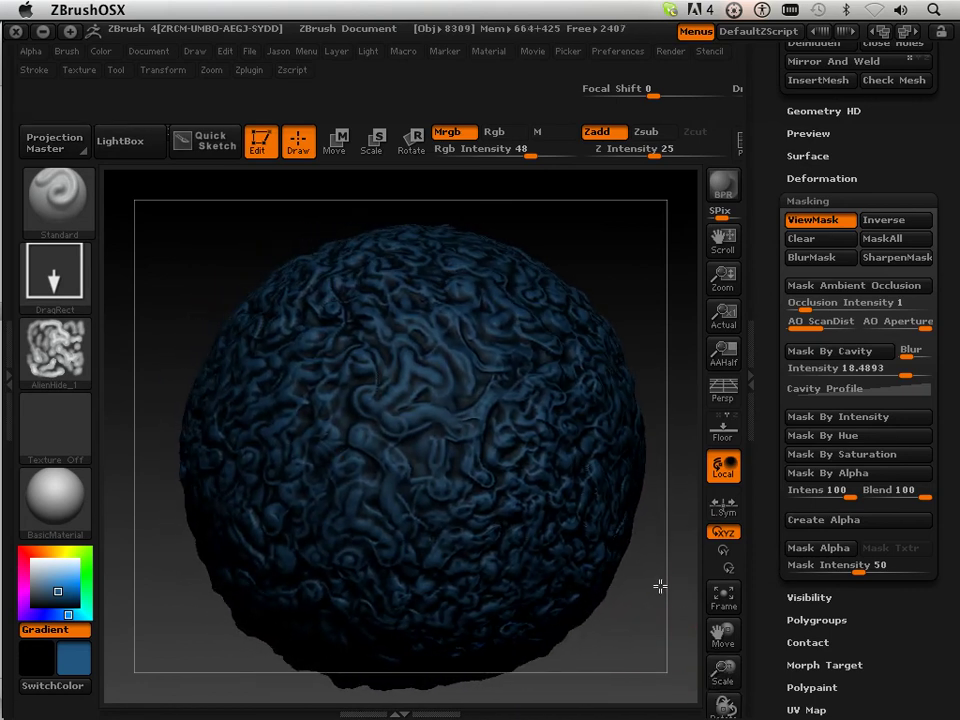
left_click(790, 240)
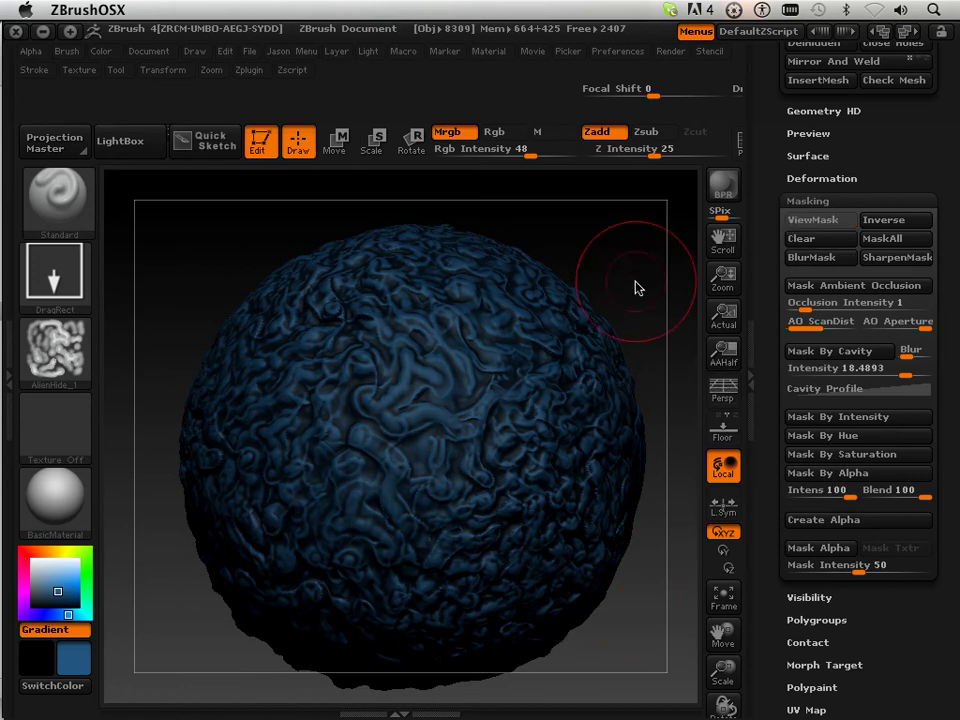
mouse_move(665, 252)
left_mouse_down()
mouse_move(671, 242)
mouse_move(645, 244)
left_mouse_up()
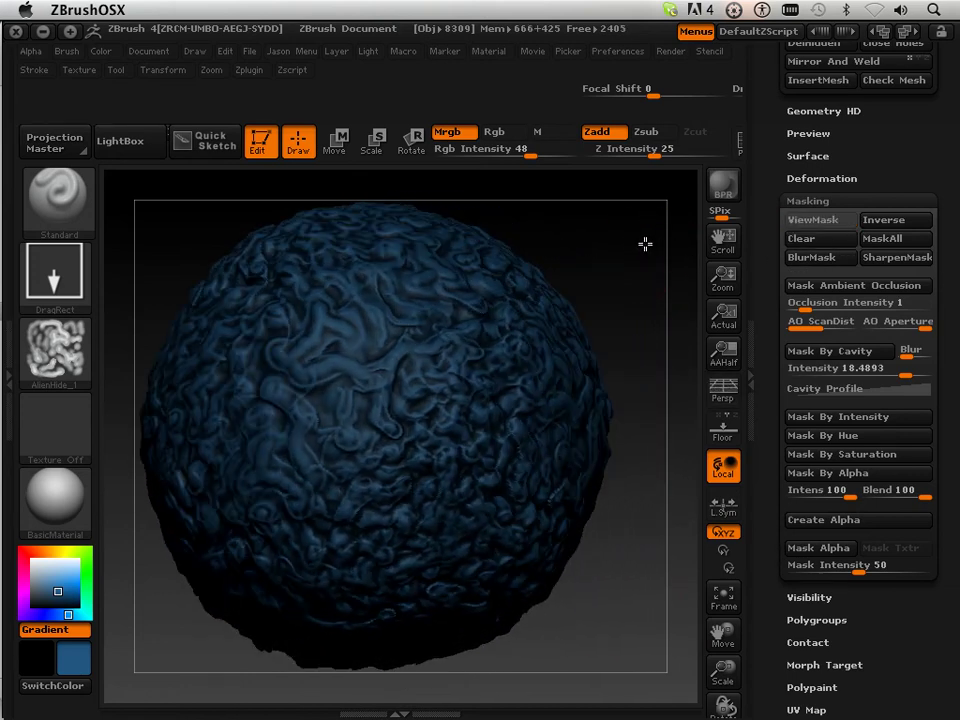
left_click(671, 53)
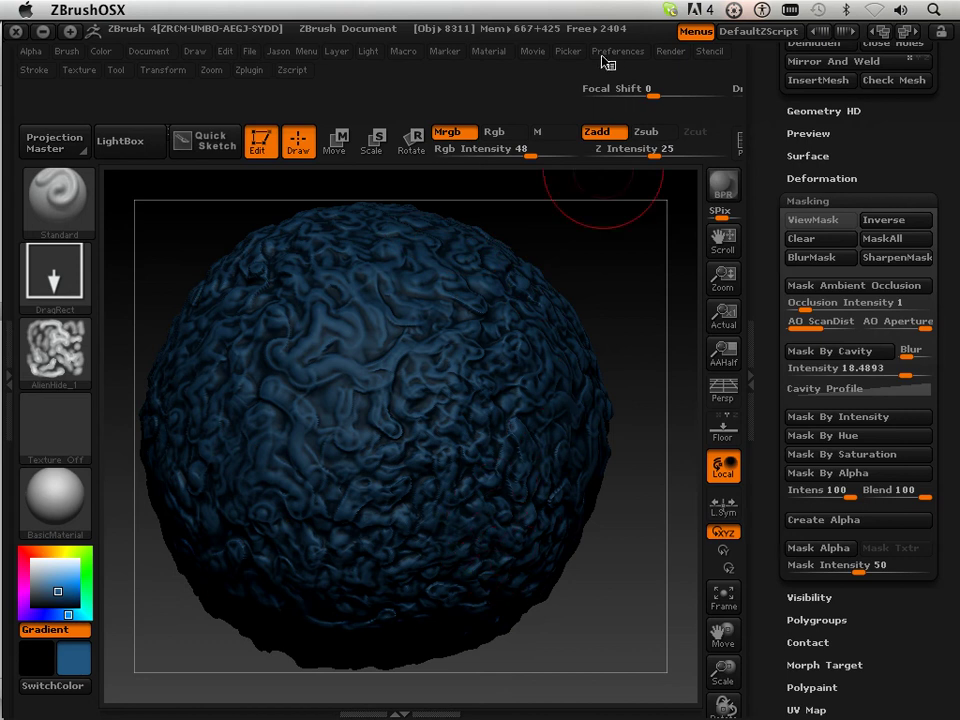
left_click(670, 51)
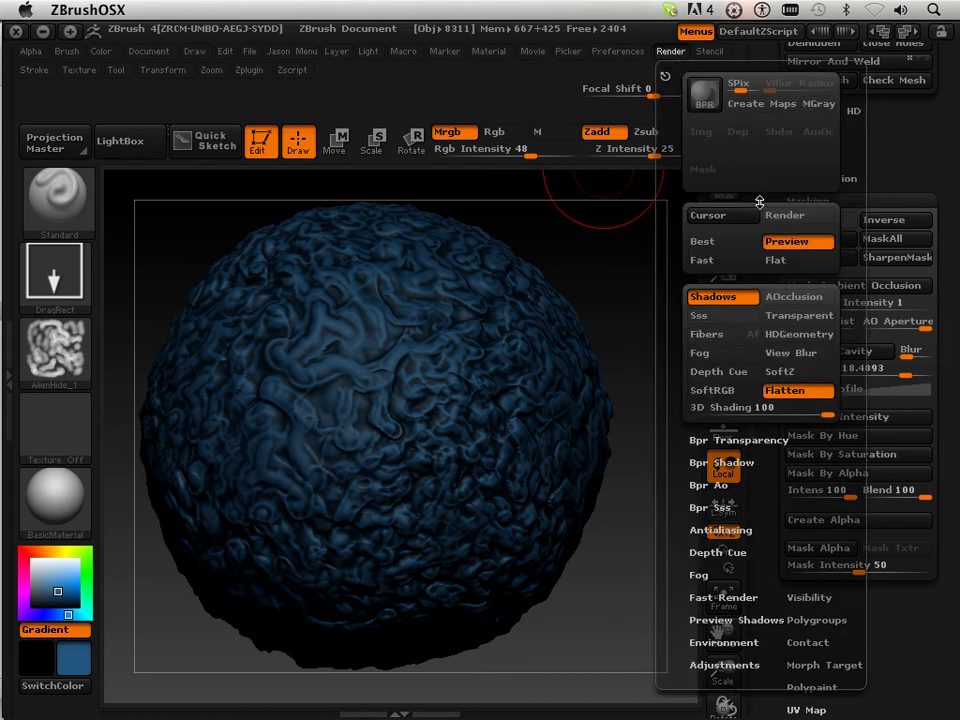
left_click(784, 262)
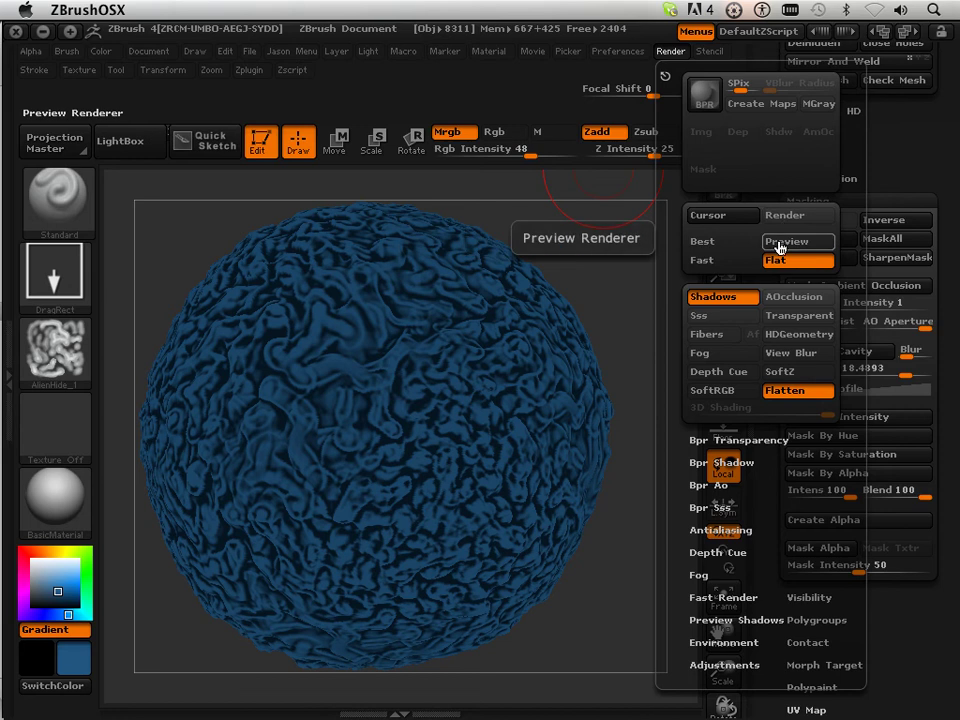
left_click(785, 242)
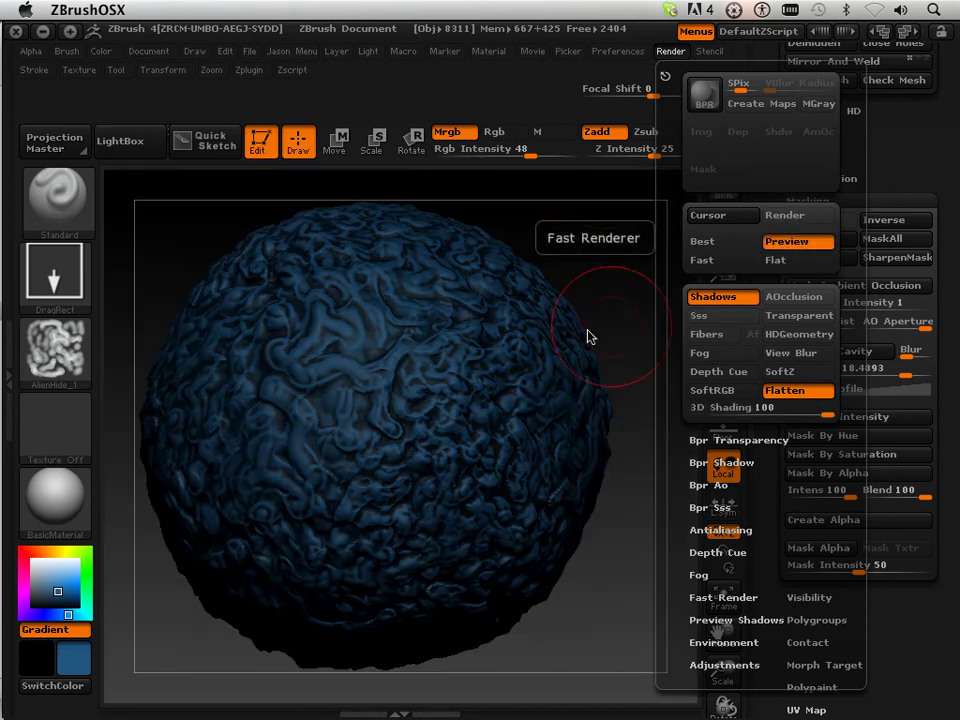
left_click_drag(630, 285, 636, 293)
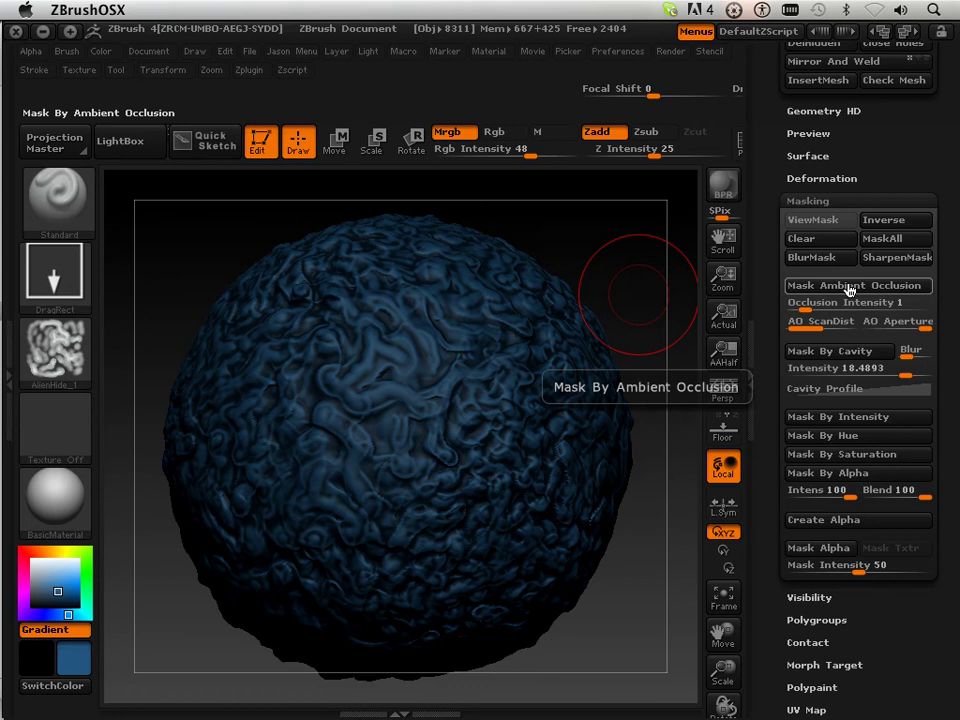
Mask the sphere by cavity and apply Inverse to the mask
left_click(837, 358)
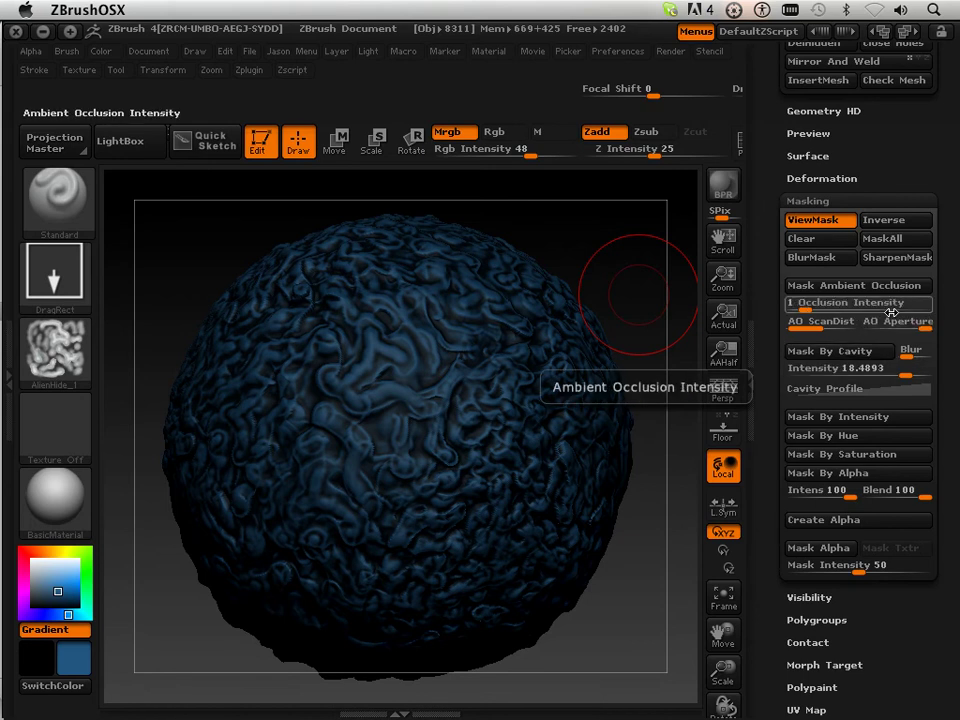
left_click(895, 225)
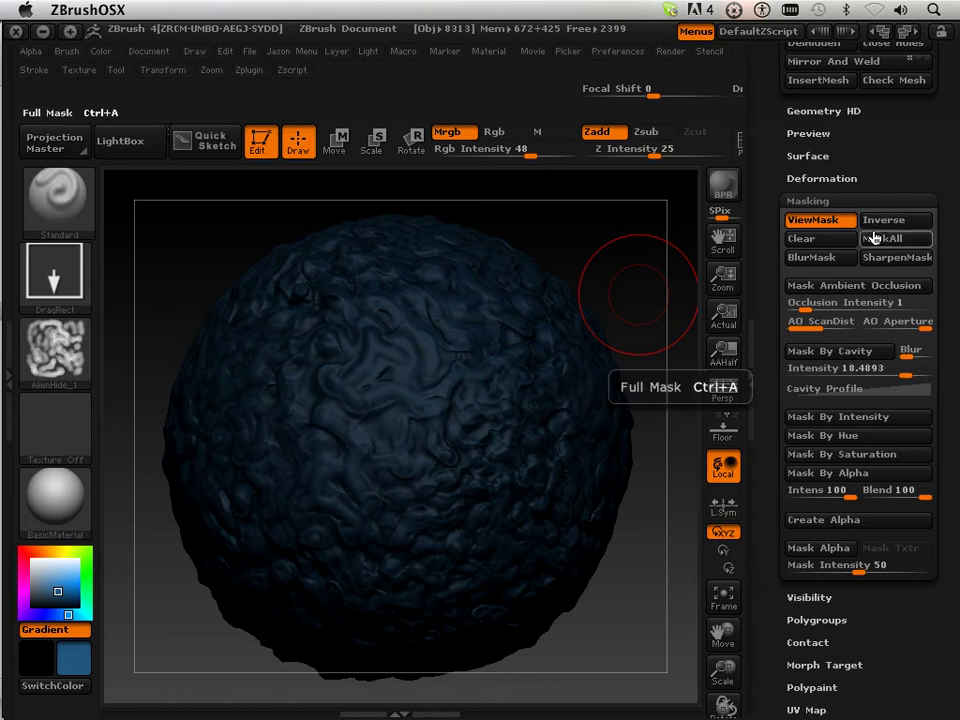
left_click(864, 221)
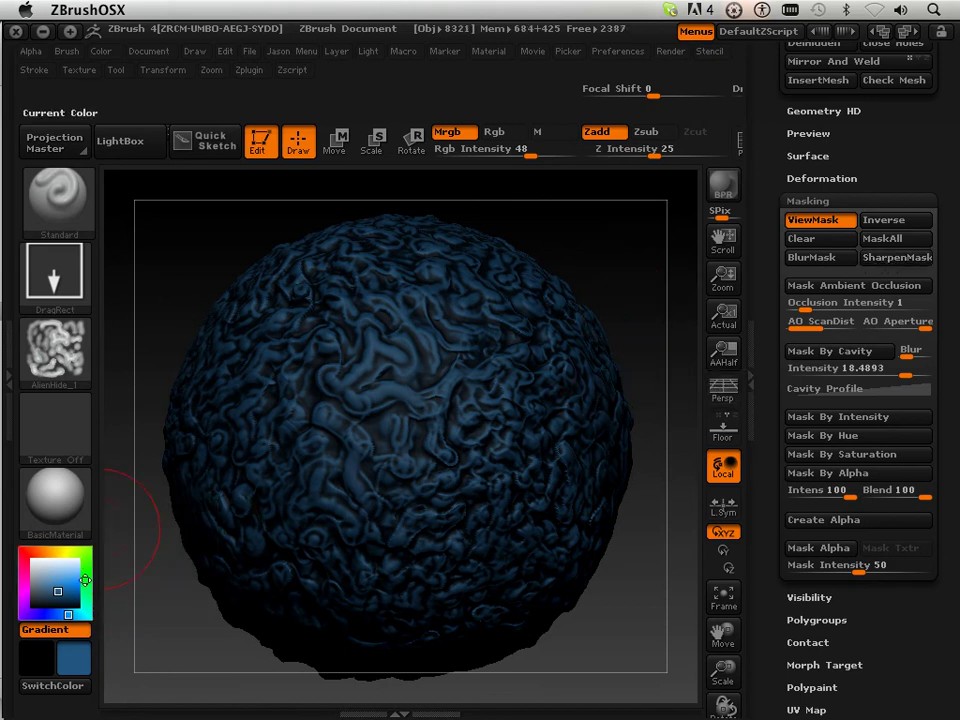
Pick grey-blue (R79 G92 B103) and set Rgb Intensity to 6
left_click_drag(75, 563, 118, 546)
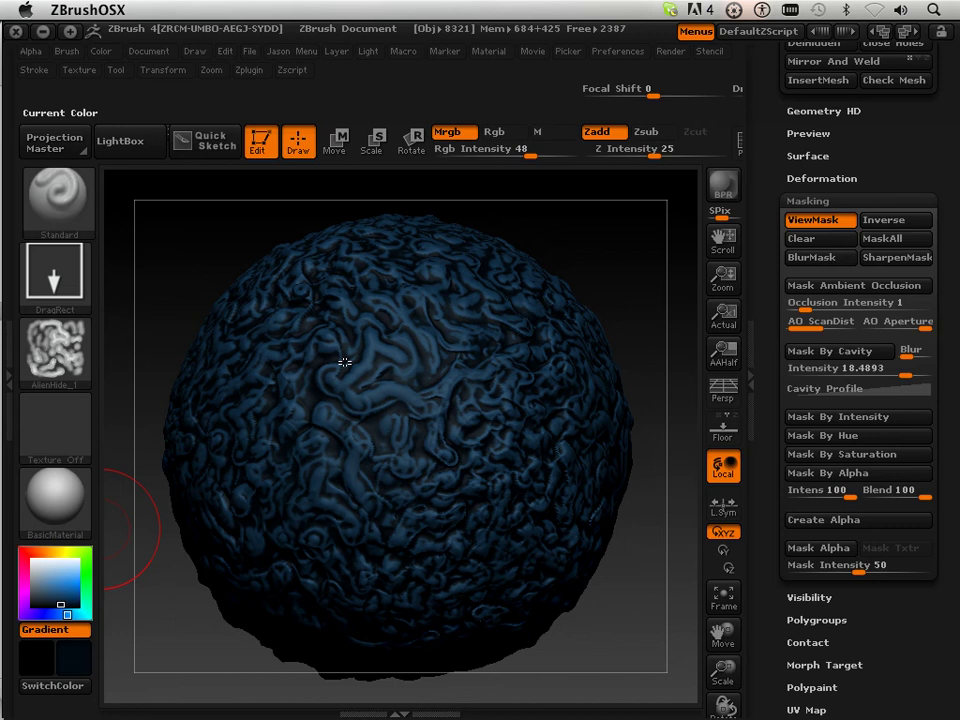
left_click(59, 597)
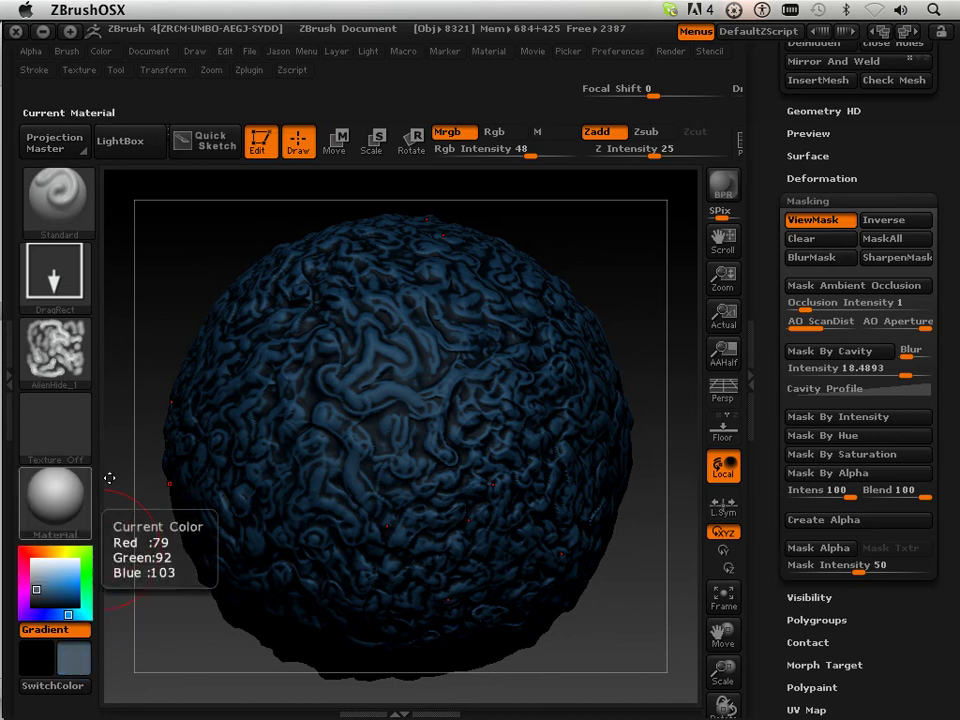
left_click(480, 150)
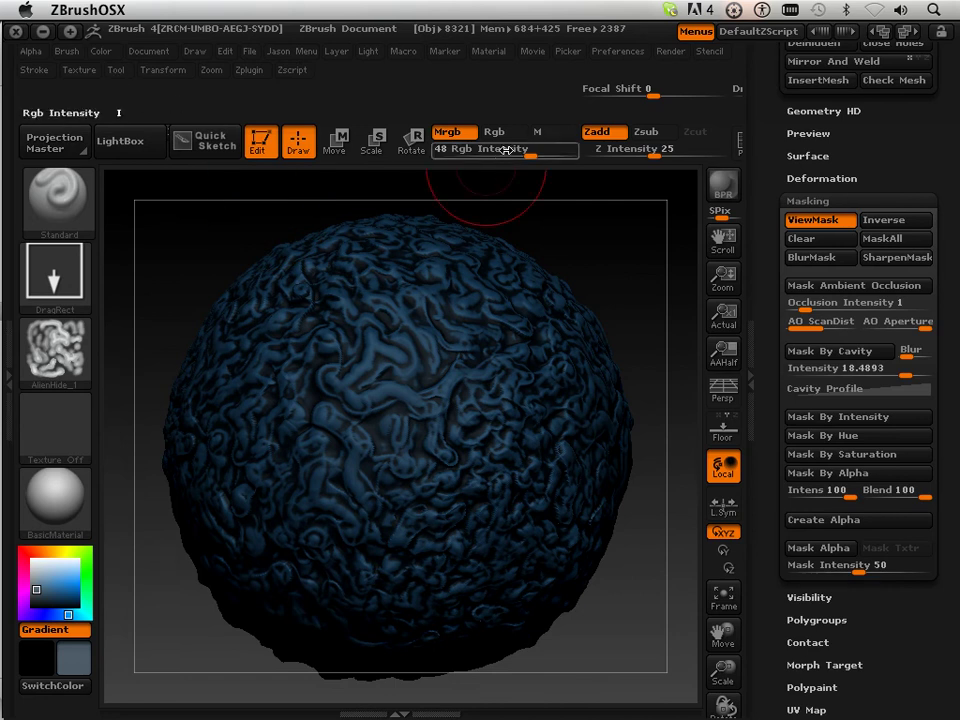
type("13")
key("Return")
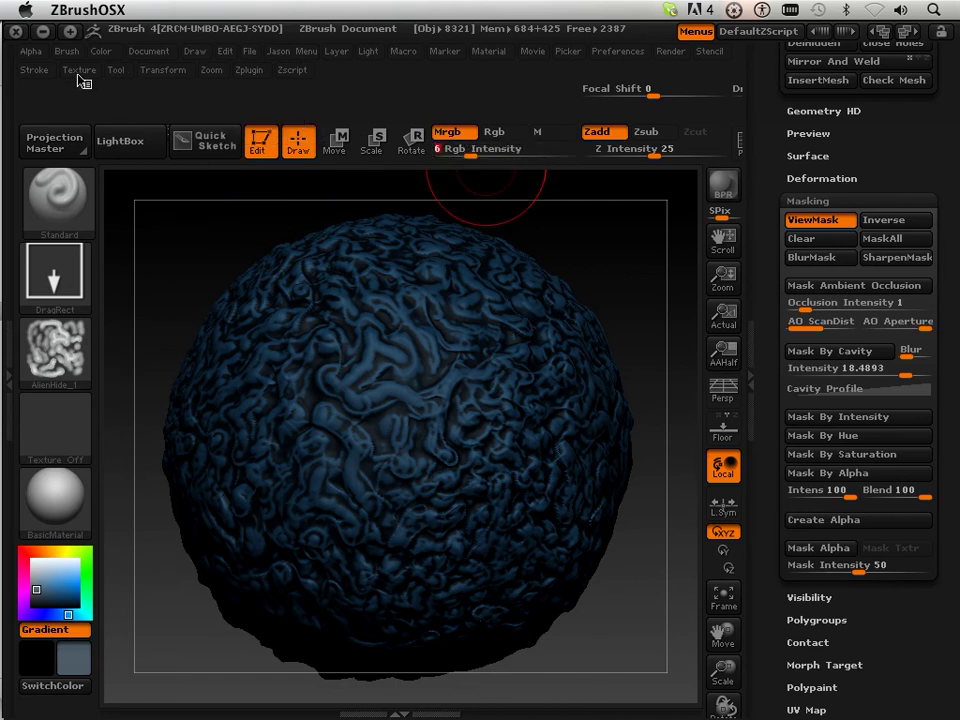
Fill the unmasked sphere with the grey-blue via FillObject and inspect the tint
left_click(101, 53)
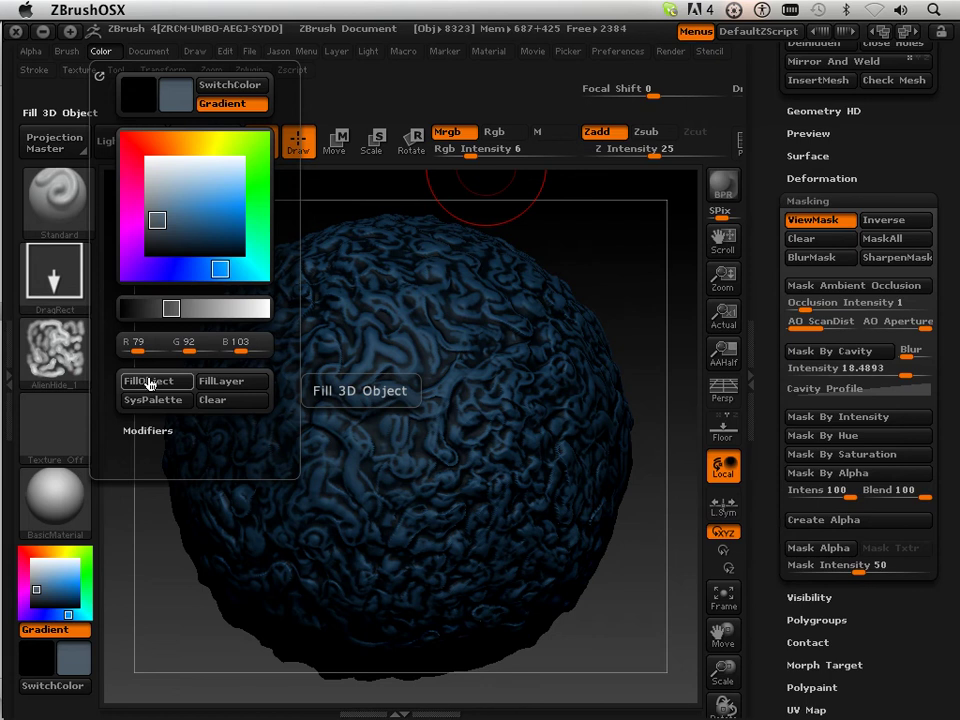
left_click(153, 388)
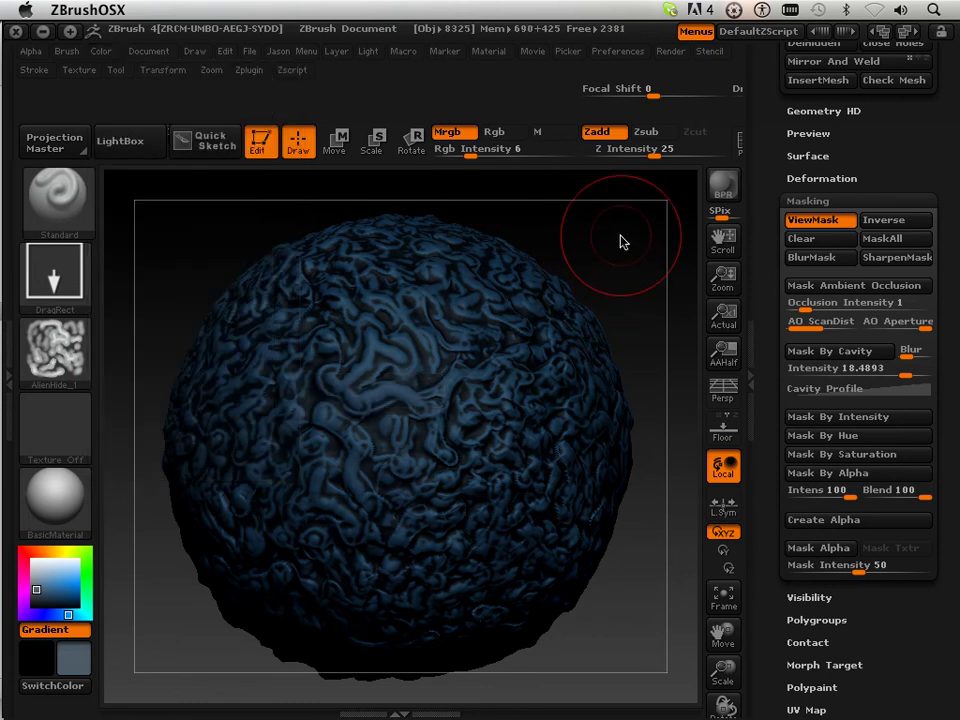
mouse_move(621, 240)
left_mouse_down()
mouse_move(609, 281)
mouse_move(620, 277)
left_mouse_up()
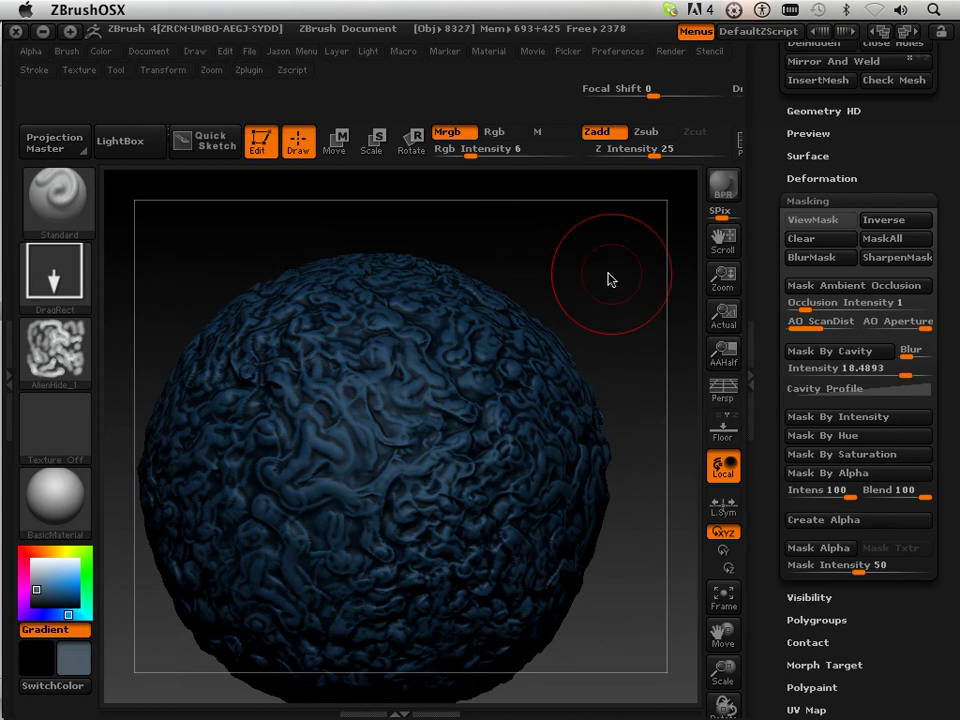
mouse_move(608, 276)
left_mouse_down()
mouse_move(618, 261)
mouse_move(600, 251)
left_mouse_up()
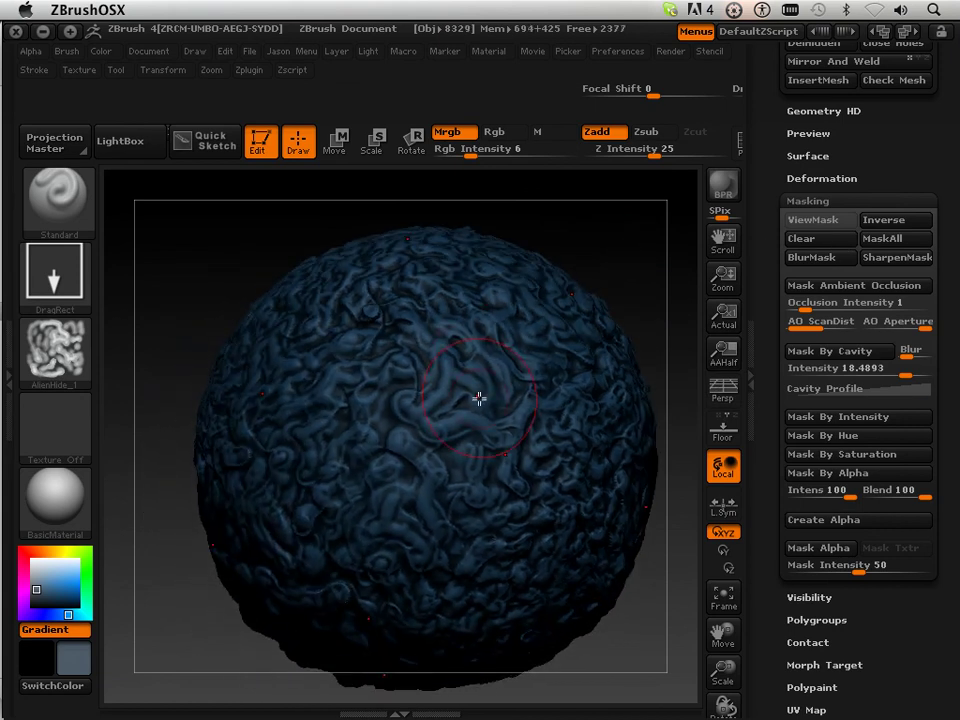
left_click_drag(636, 621, 465, 447)
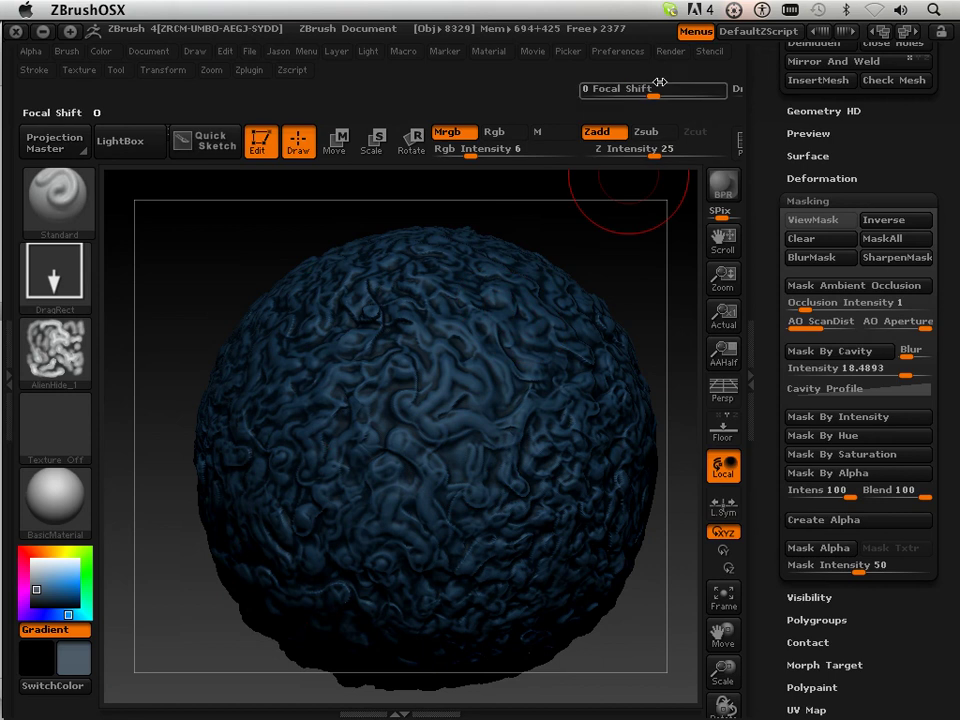
Switch the Render mode to Flat and turn the sphere to check its colours
left_click(670, 51)
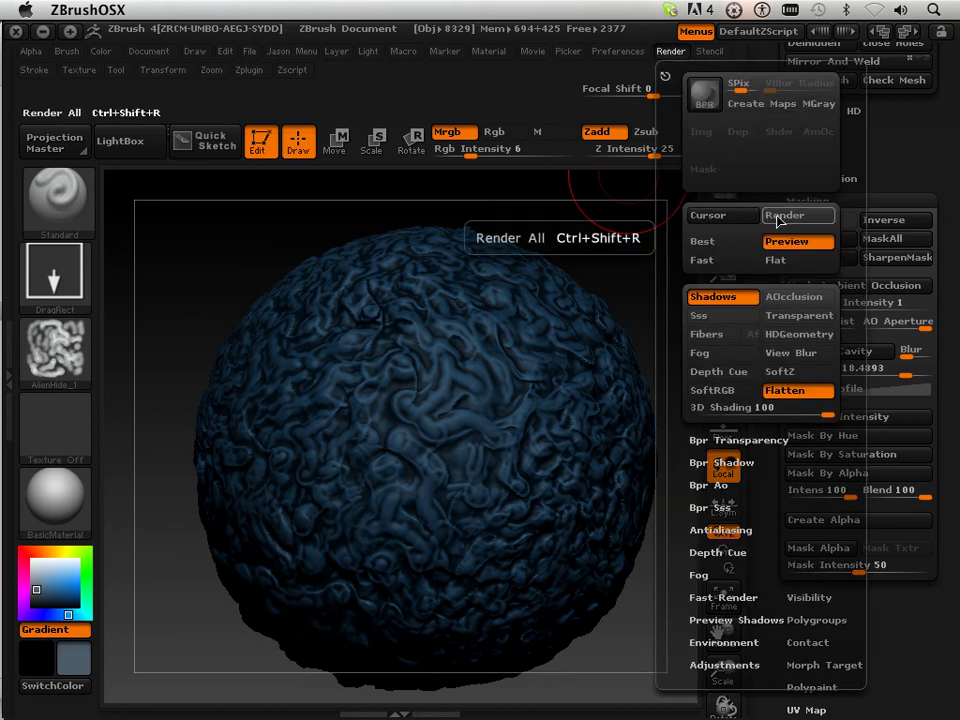
left_click(775, 260)
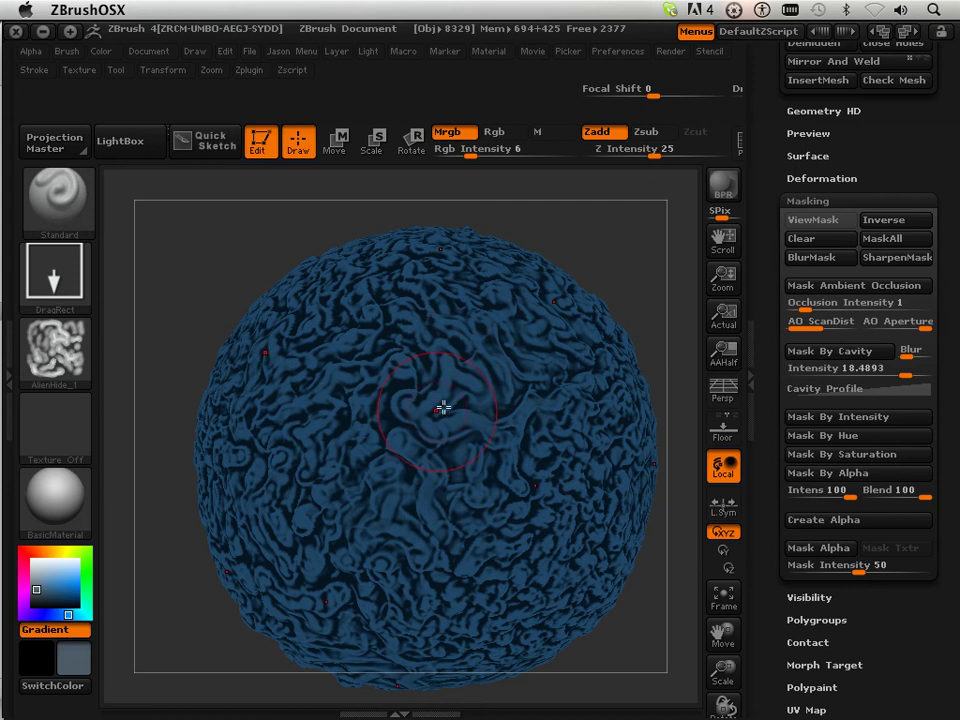
mouse_move(636, 230)
left_mouse_down()
mouse_move(632, 242)
mouse_move(633, 232)
left_mouse_up()
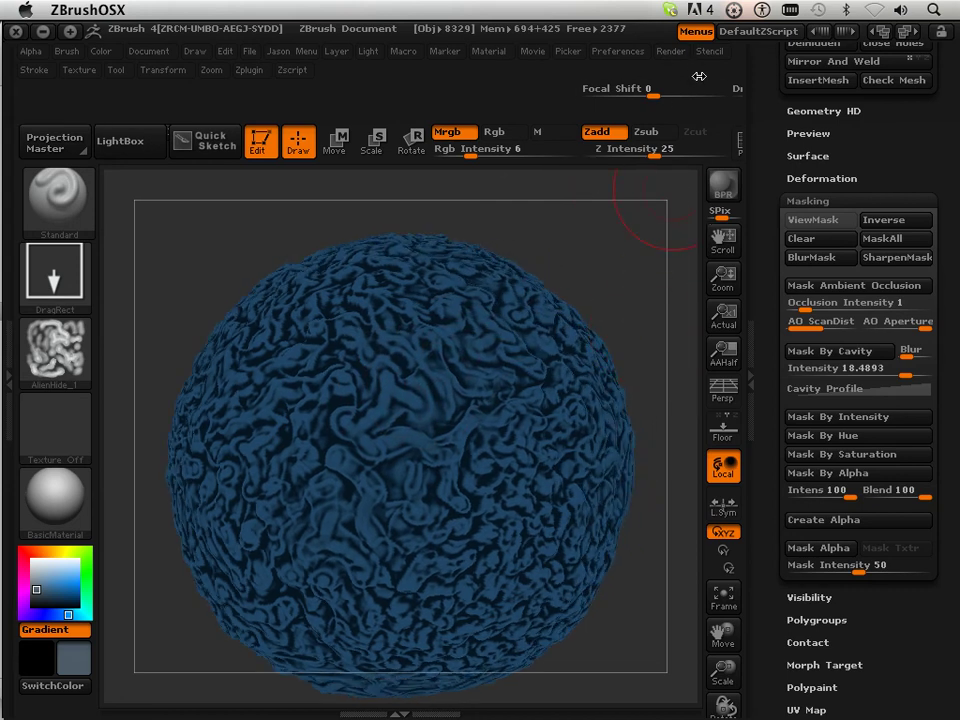
Switch the Render mode back to Preview and rotate the sphere to inspect its shading
left_click(679, 54)
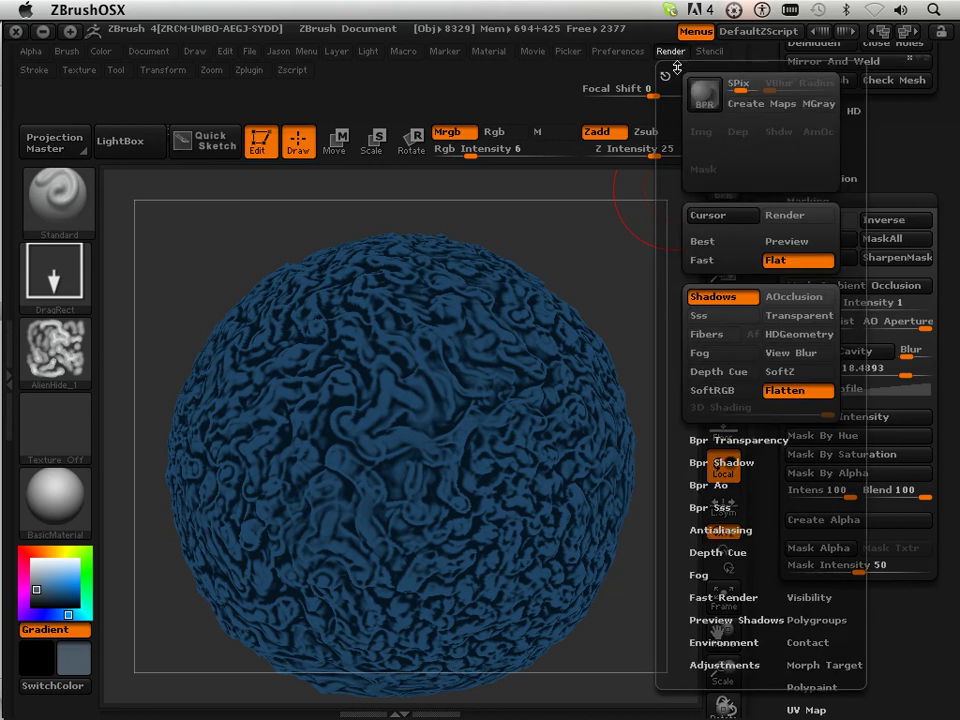
left_click(787, 241)
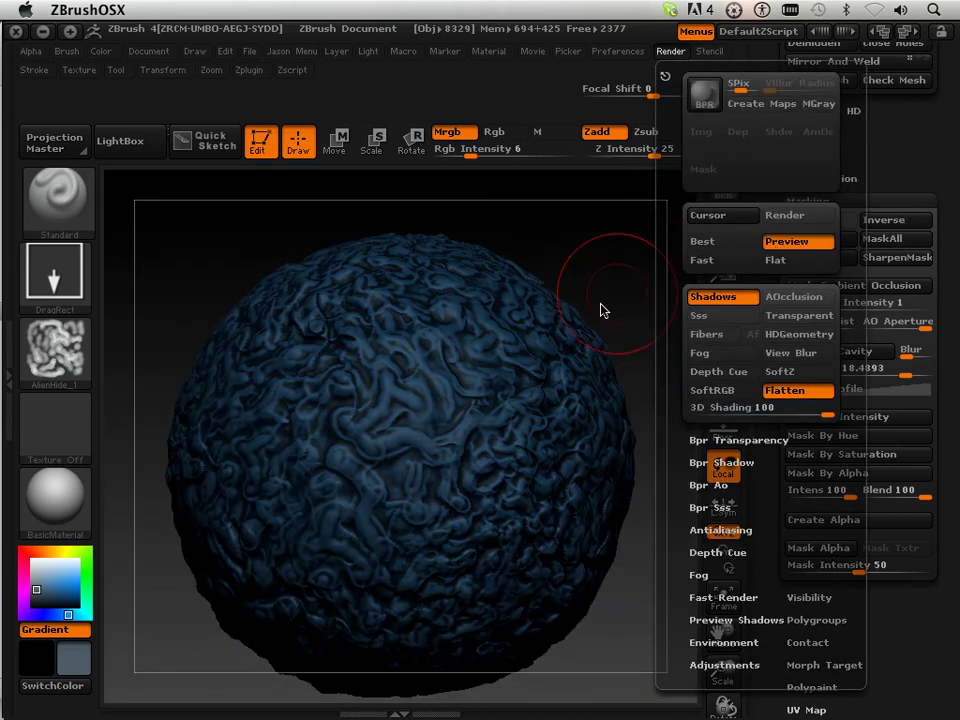
mouse_move(646, 286)
left_mouse_down()
mouse_move(664, 274)
mouse_move(639, 259)
mouse_move(632, 270)
mouse_move(695, 323)
left_mouse_up()
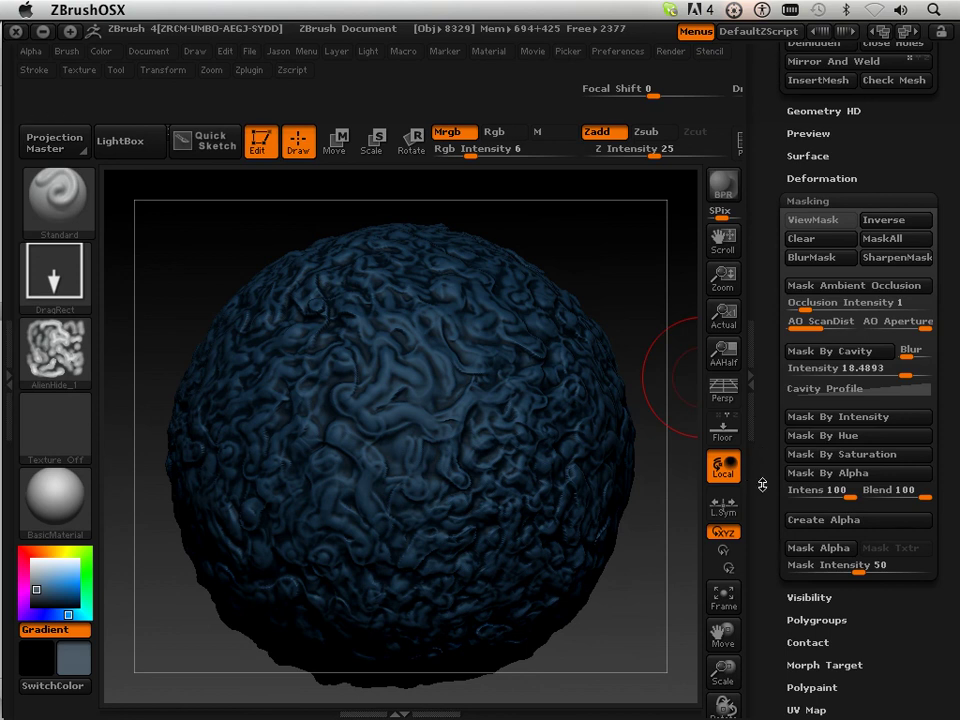
Zoom out until the whole sphere sits small in the canvas
scroll(762, 485, "down", 2)
scroll(762, 485, "down", 5)
scroll(762, 485, "down", 3)
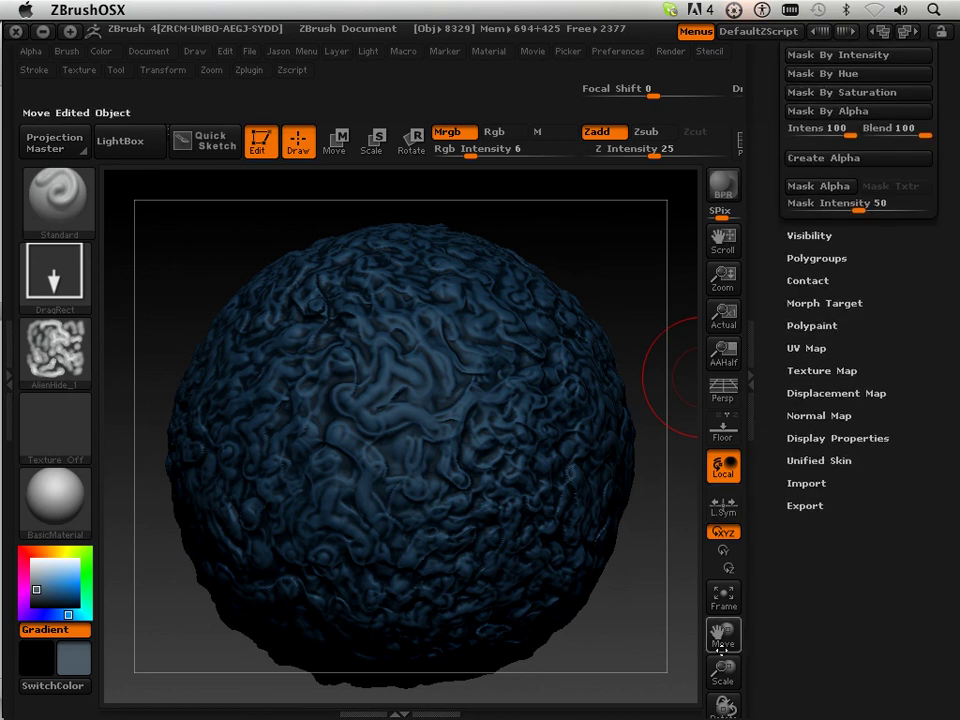
left_click_drag(722, 668, 671, 525)
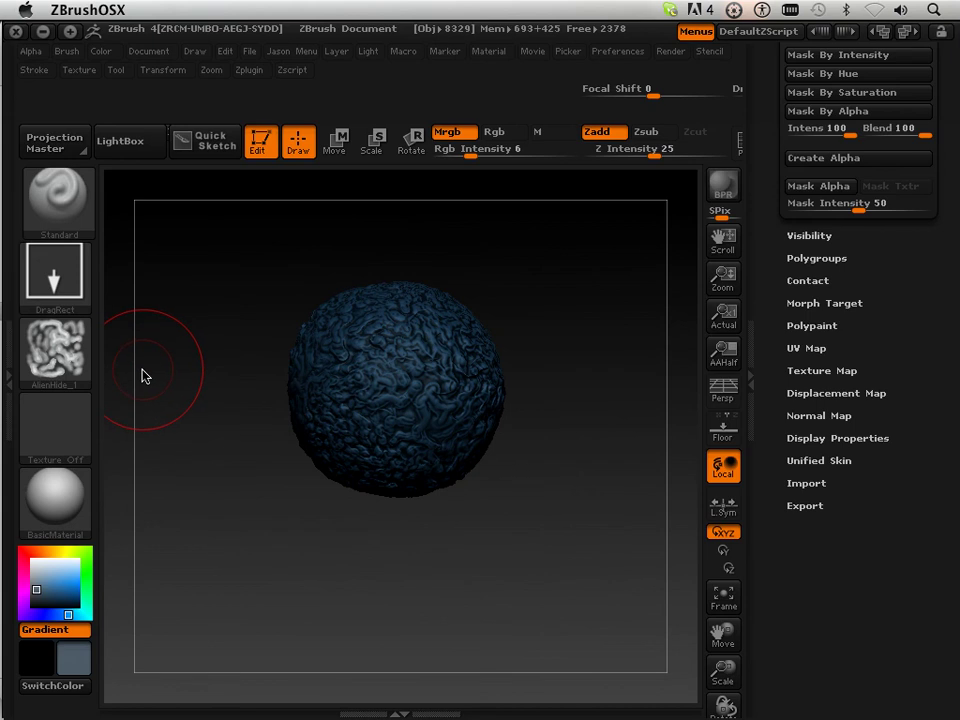
Expand the Tool palette's Texture Map subpalette and scroll the tray to locate it
left_click(796, 372)
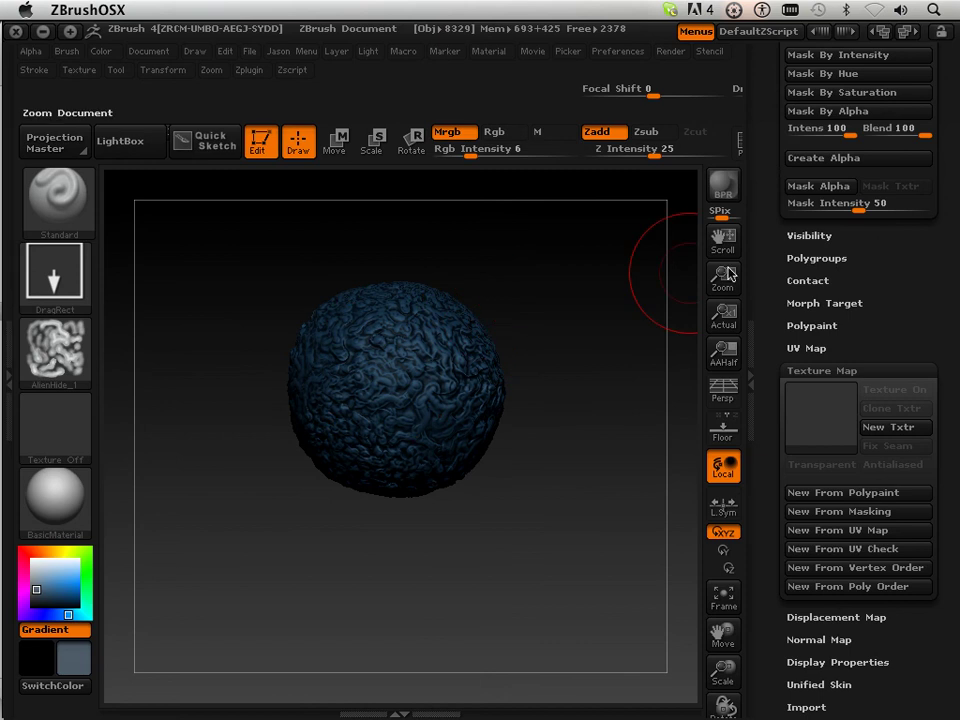
scroll(771, 361, "down", 3)
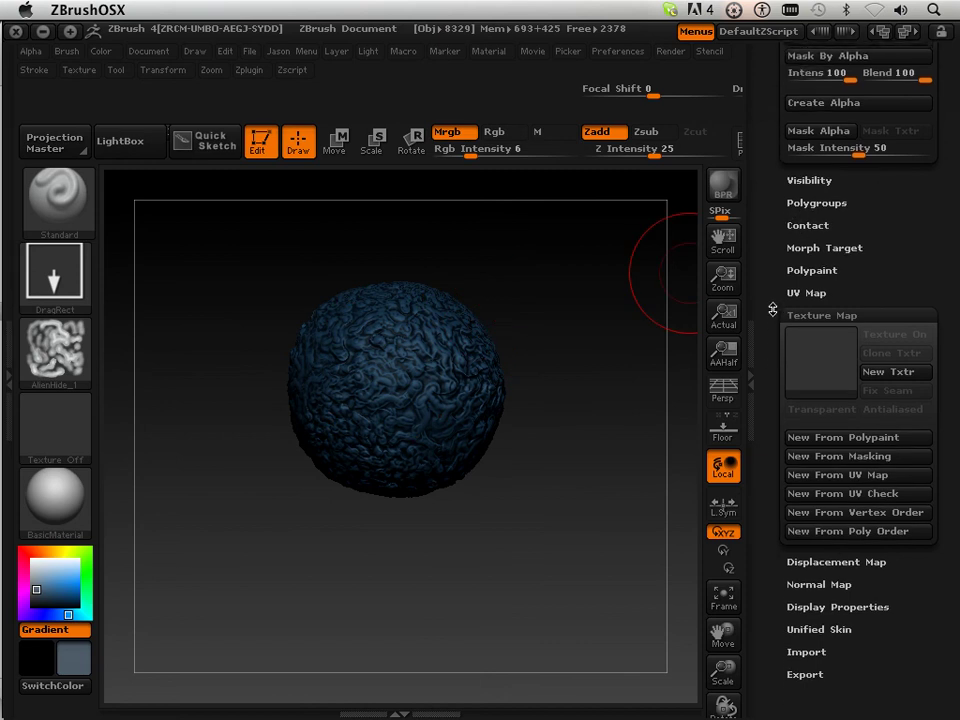
scroll(771, 361, "up", 2)
scroll(771, 361, "up", 2)
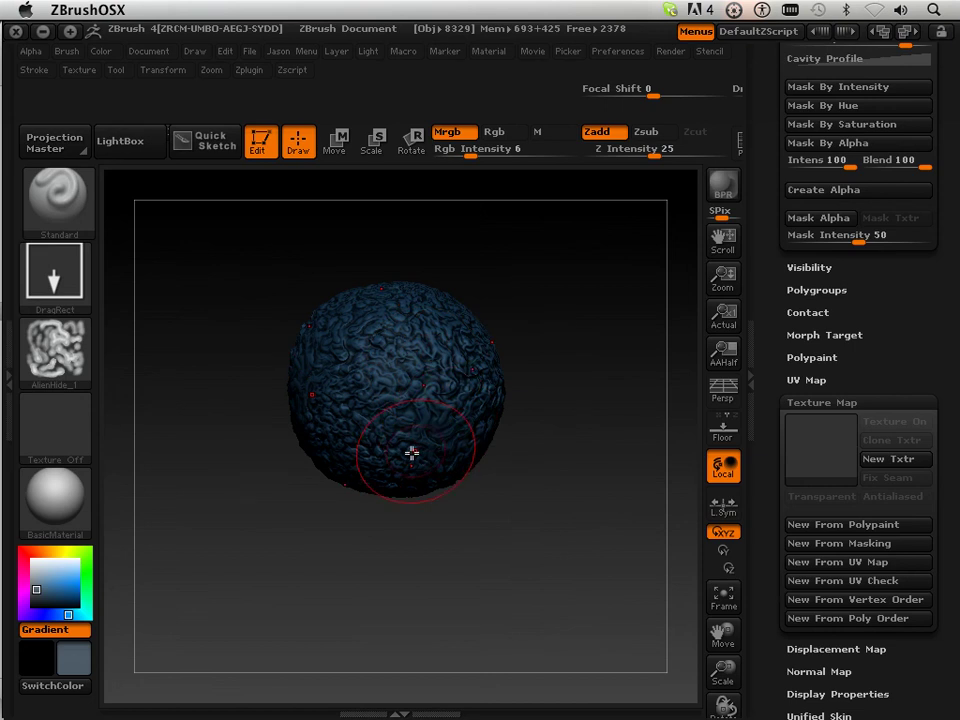
scroll(772, 160, "up", 2)
scroll(770, 200, "up", 3)
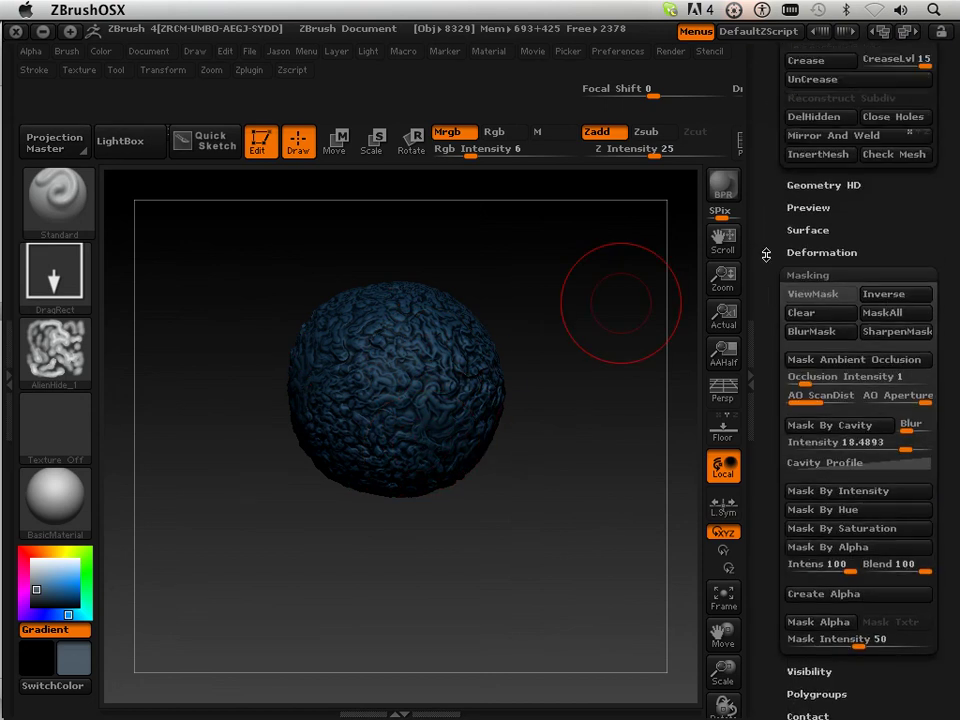
scroll(766, 280, "up", 3)
scroll(764, 320, "up", 3)
scroll(764, 320, "up", 1)
scroll(764, 320, "down", 5)
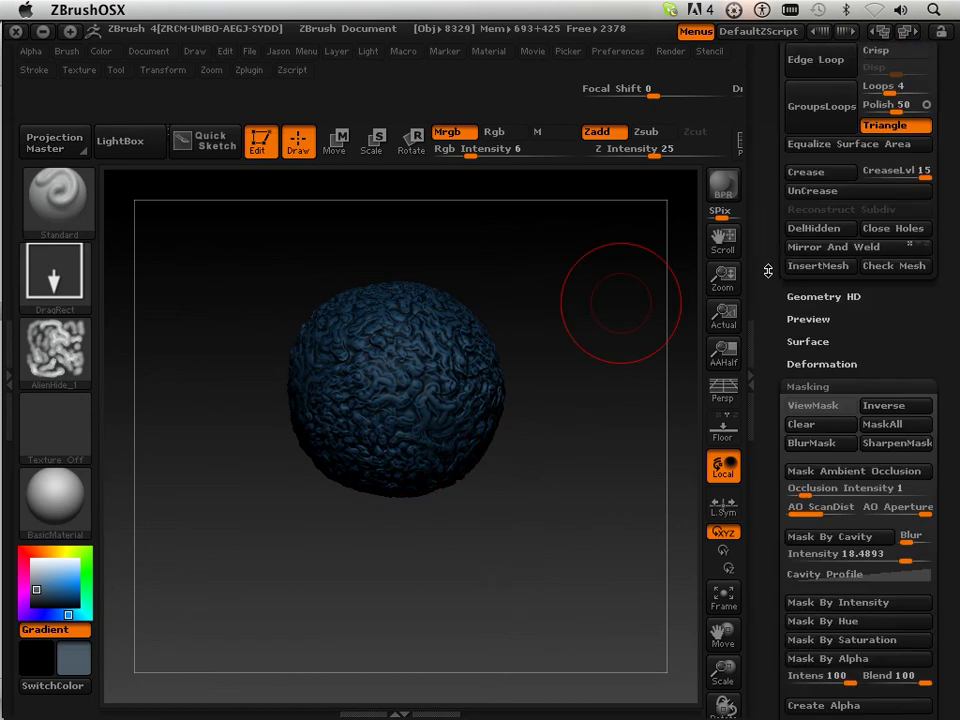
scroll(764, 320, "down", 5)
scroll(766, 300, "down", 1)
scroll(771, 284, "up", 6)
scroll(771, 284, "up", 6)
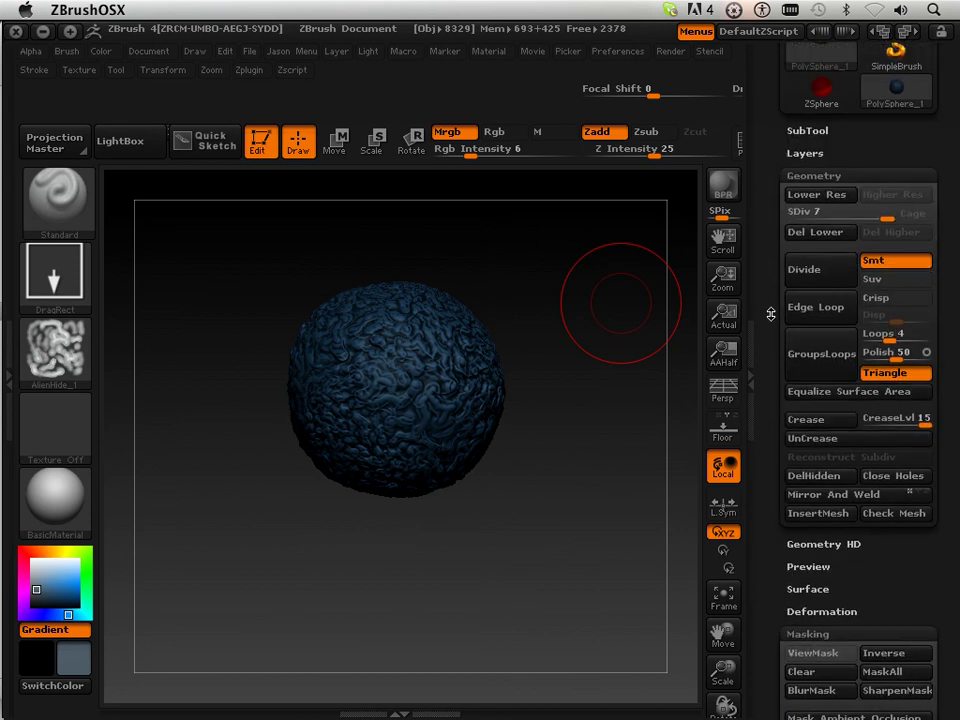
scroll(771, 284, "up", 4)
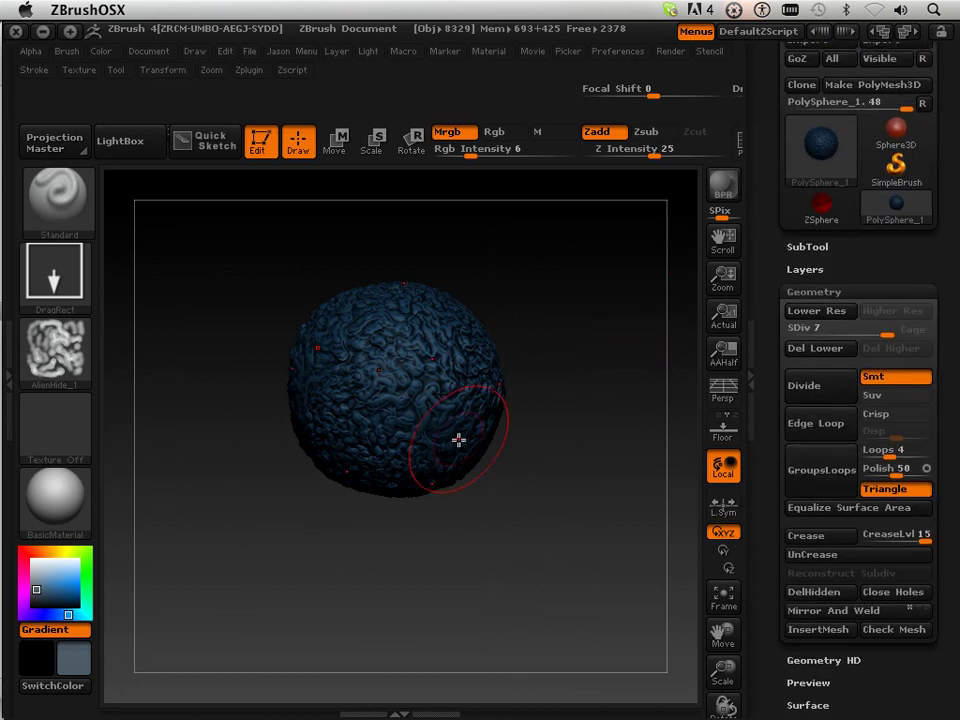
scroll(767, 315, "down", 2)
scroll(769, 216, "down", 5)
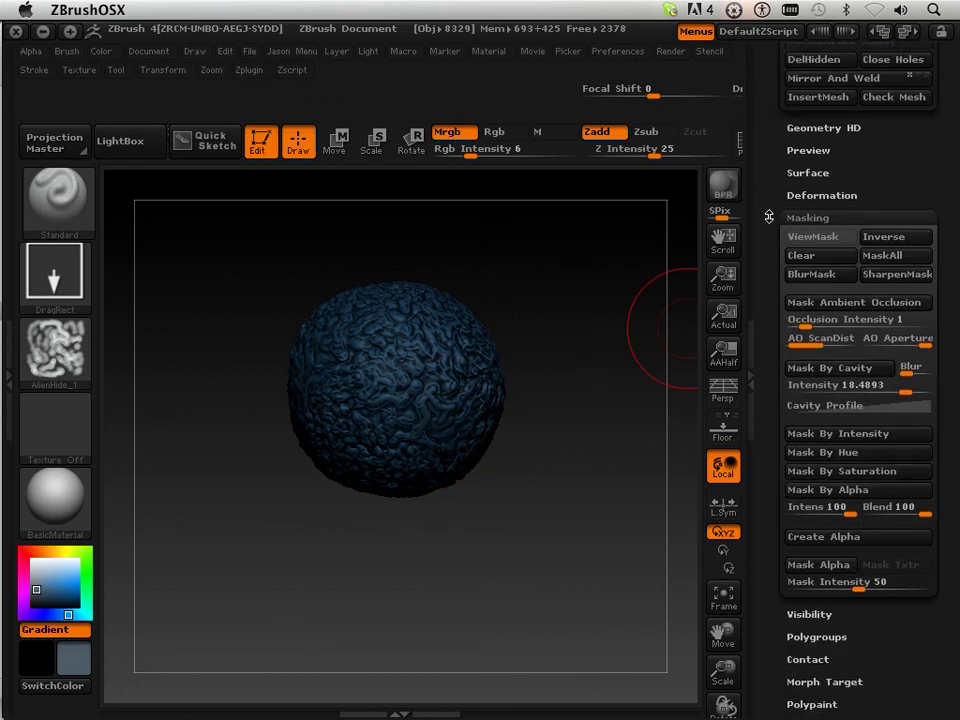
scroll(769, 210, "down", 1)
scroll(770, 195, "down", 1)
scroll(772, 180, "down", 5)
scroll(774, 160, "down", 3)
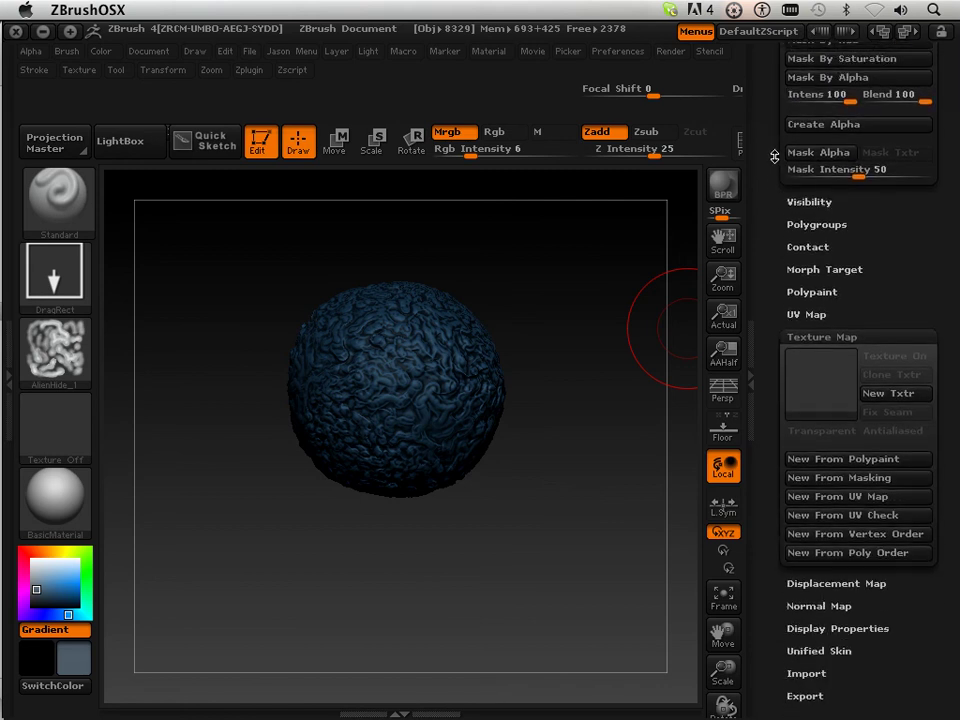
scroll(774, 156, "down", 1)
scroll(773, 150, "down", 1)
scroll(771, 141, "down", 2)
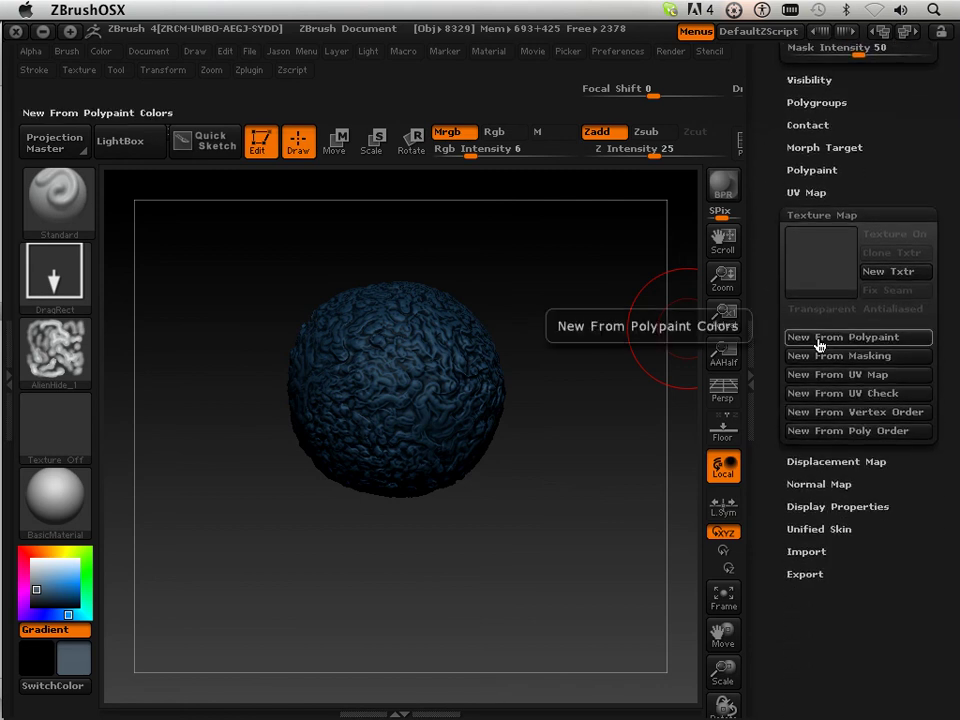
Set UV Map Size to 2048 and create a New From Polypaint texture map
left_click(797, 192)
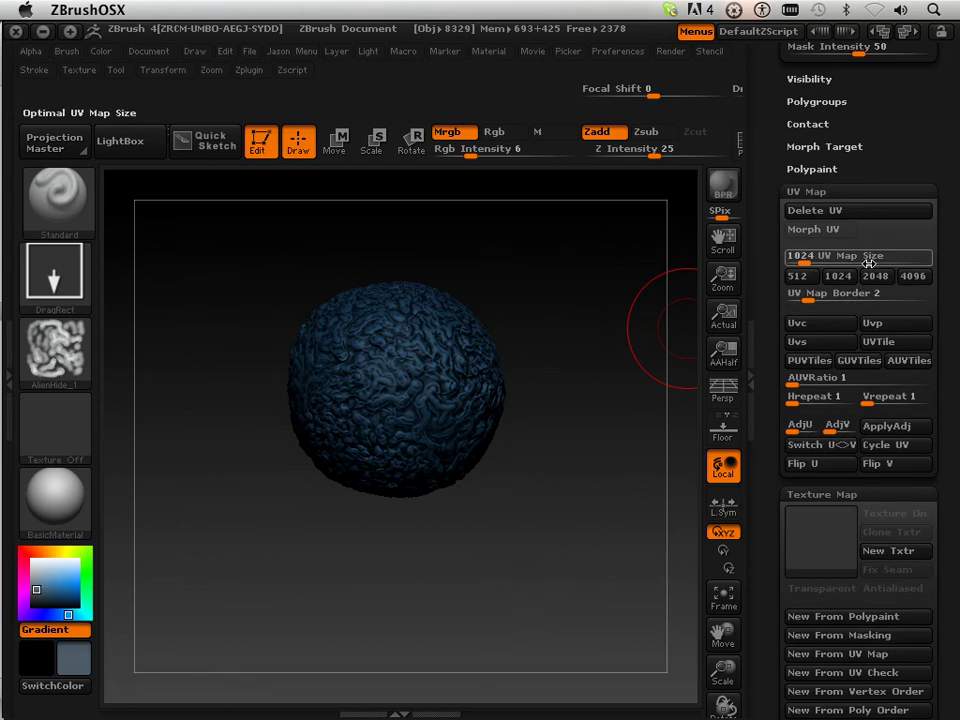
left_click(883, 286)
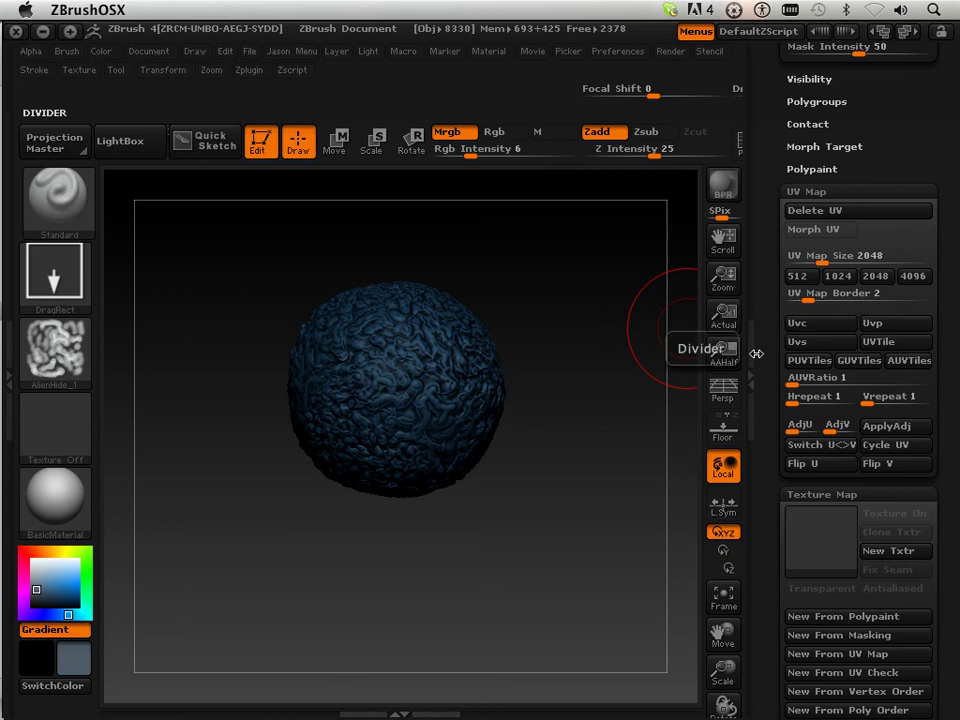
scroll(770, 312, "down", 1)
scroll(770, 312, "down", 5)
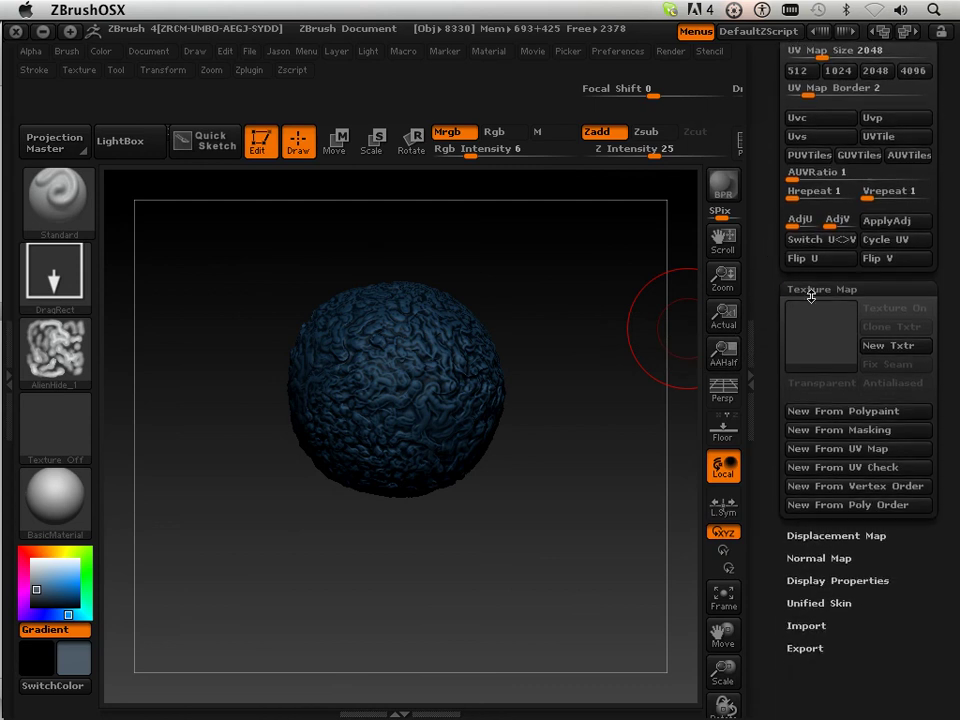
left_click(851, 419)
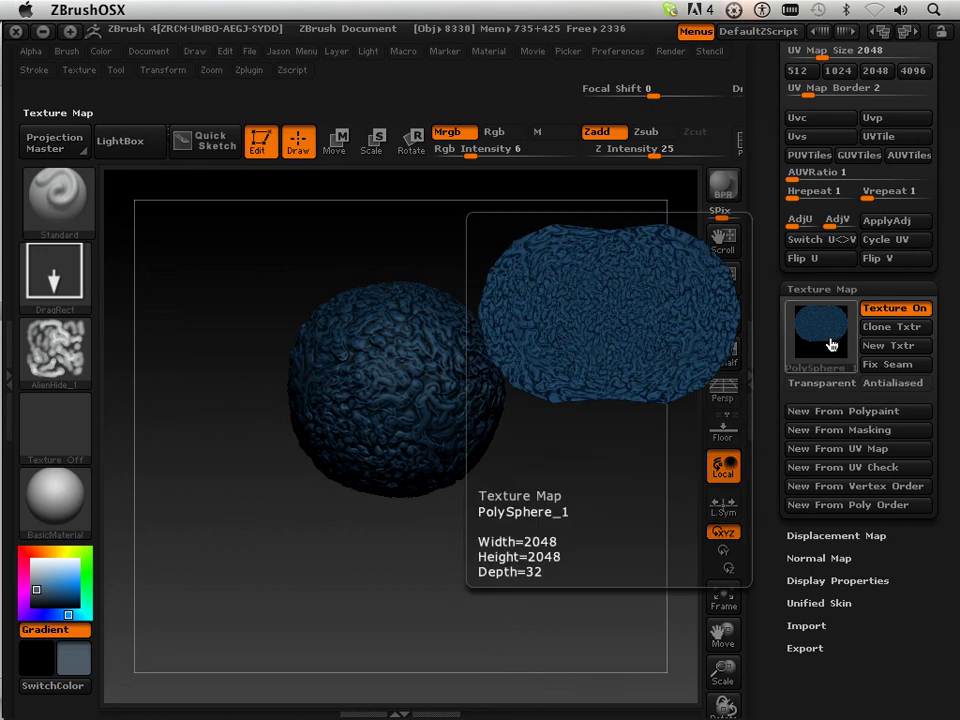
left_click_drag(778, 174, 761, 435)
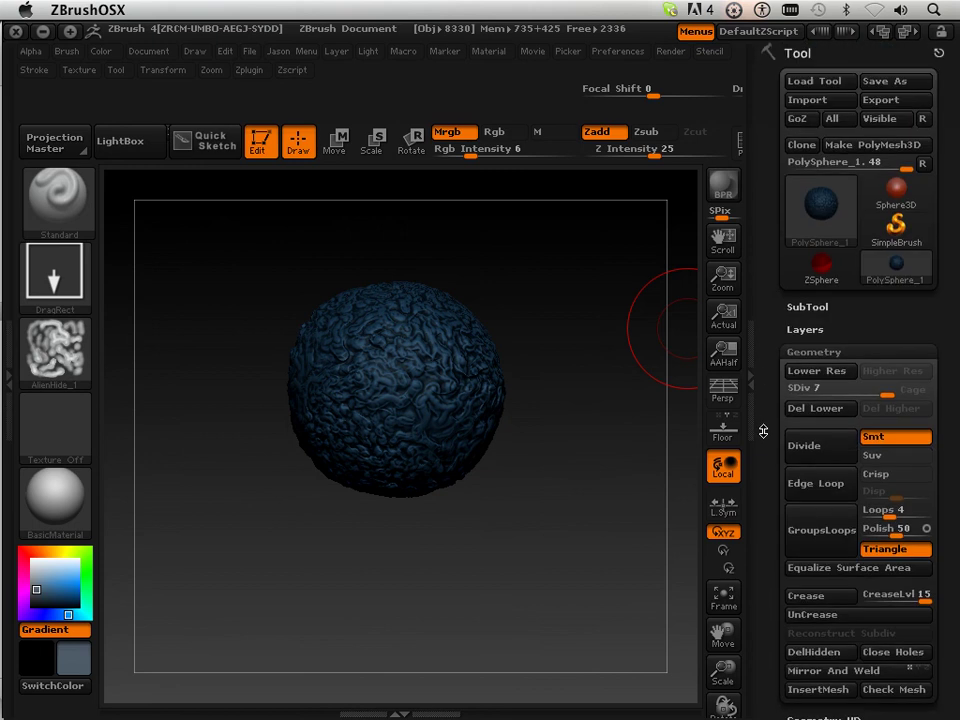
Send the sphere to Maya via GoZ and move the Hypergraph Hierarchy window off it
left_click(798, 119)
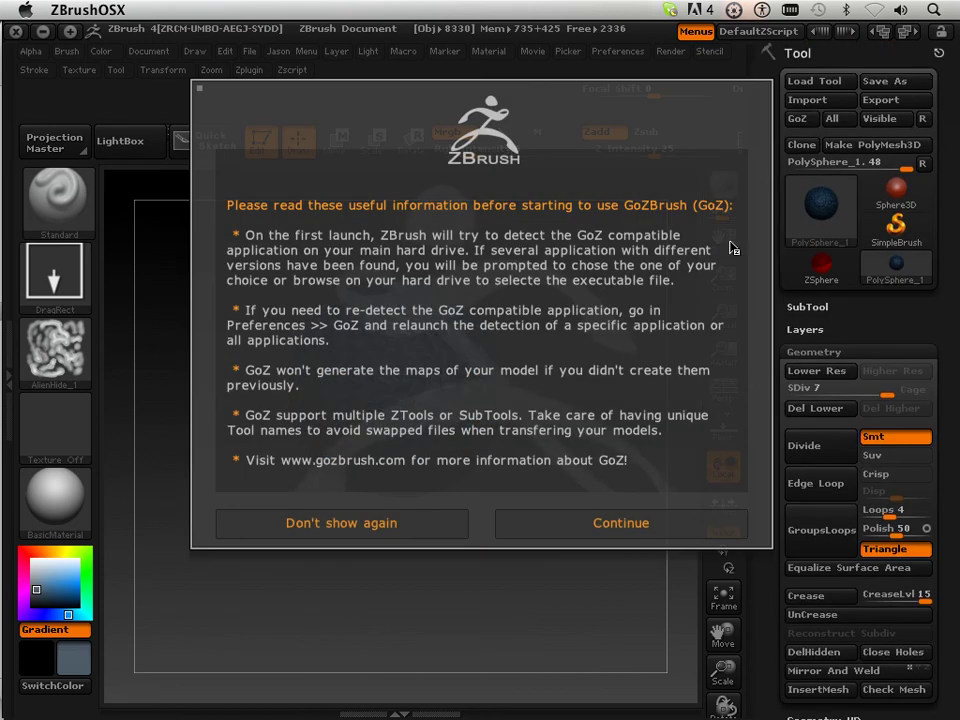
left_click(618, 523)
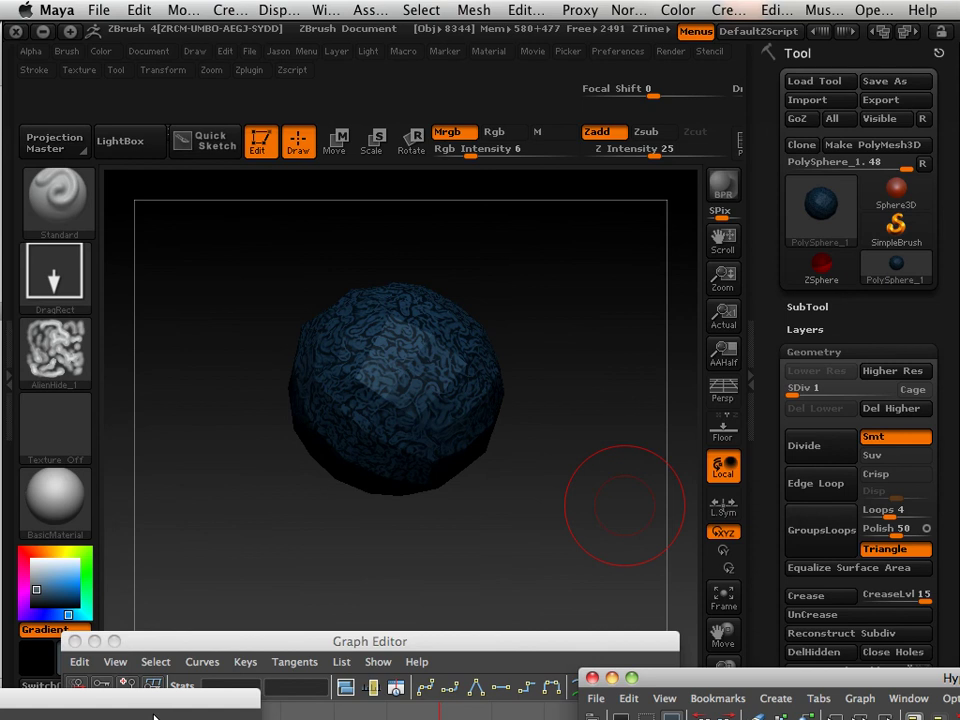
left_click_drag(146, 712, 499, 400)
left_click_drag(161, 392, 505, 396)
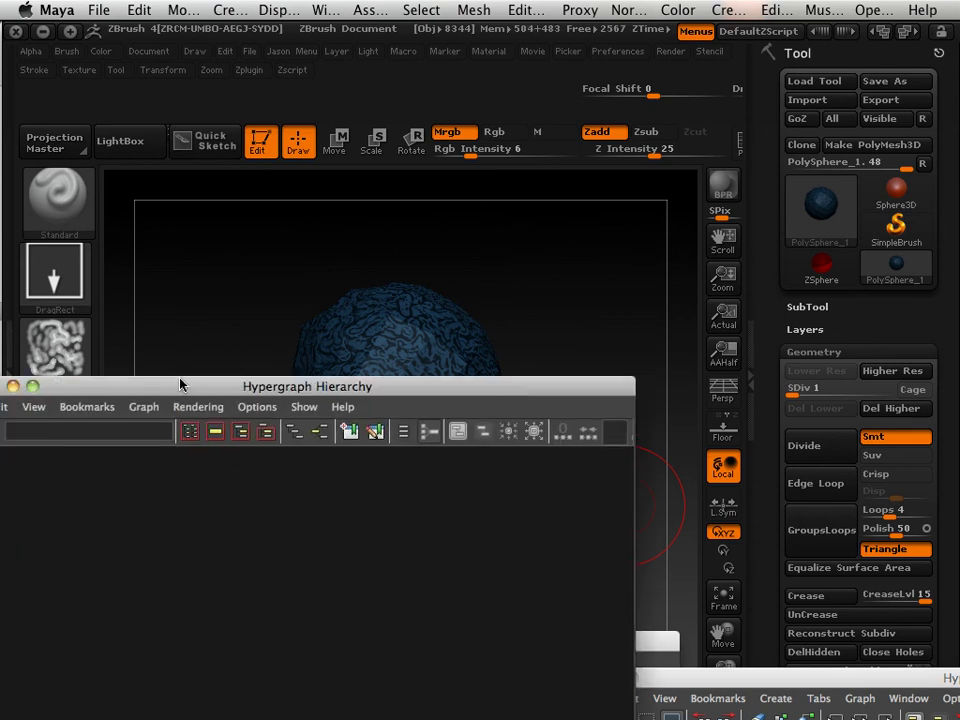
left_click_drag(386, 400, 597, 686)
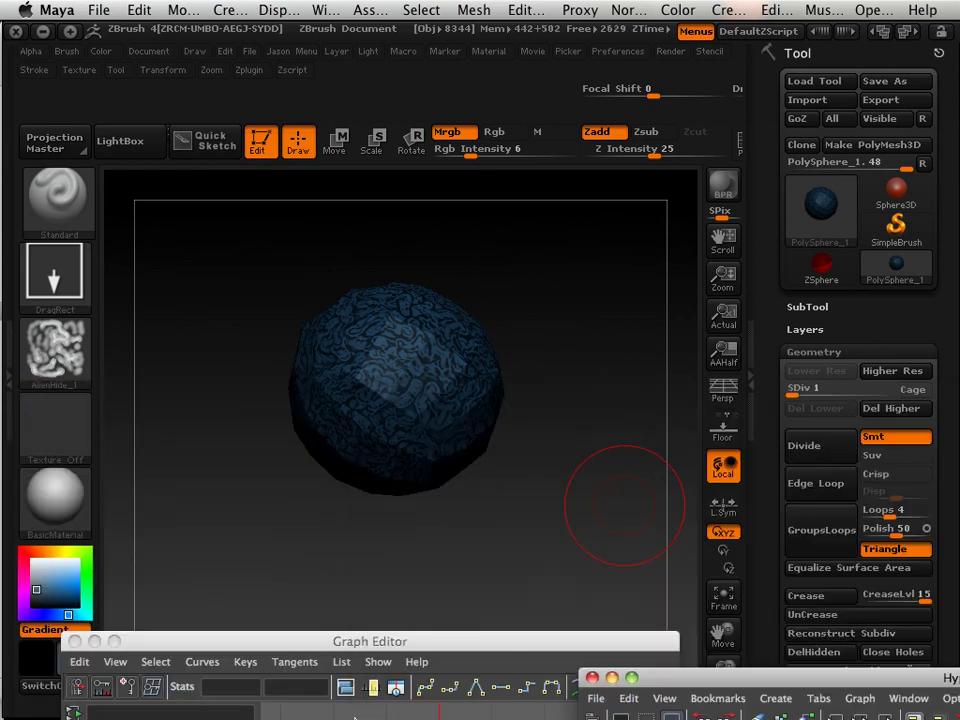
Quit Maya from the Dock, choosing Don't Save for the open scene
right_click(265, 705)
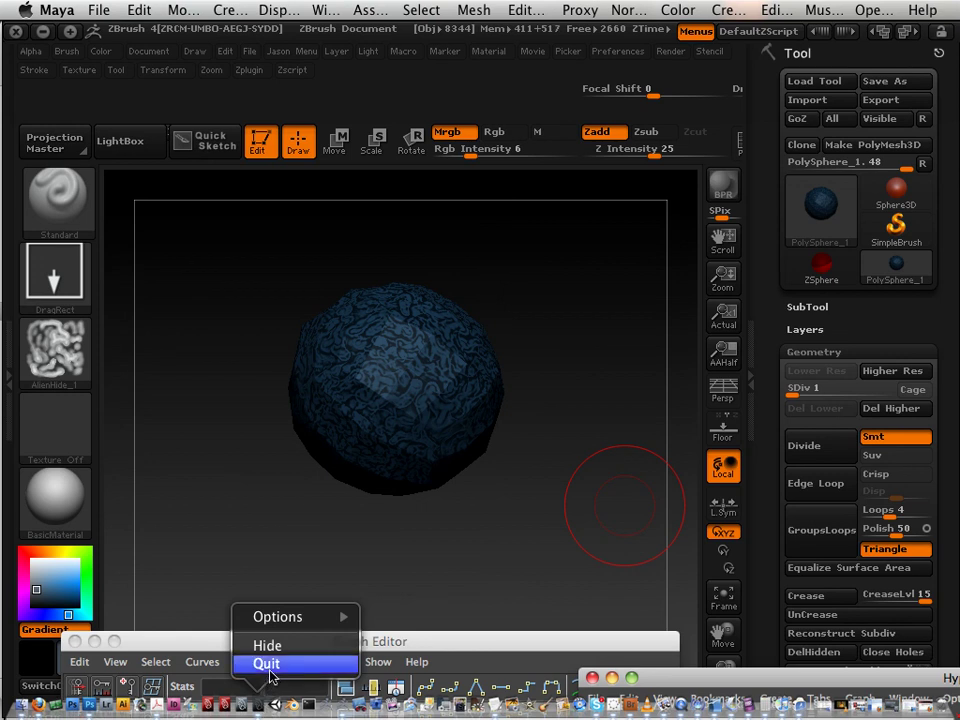
left_click(269, 665)
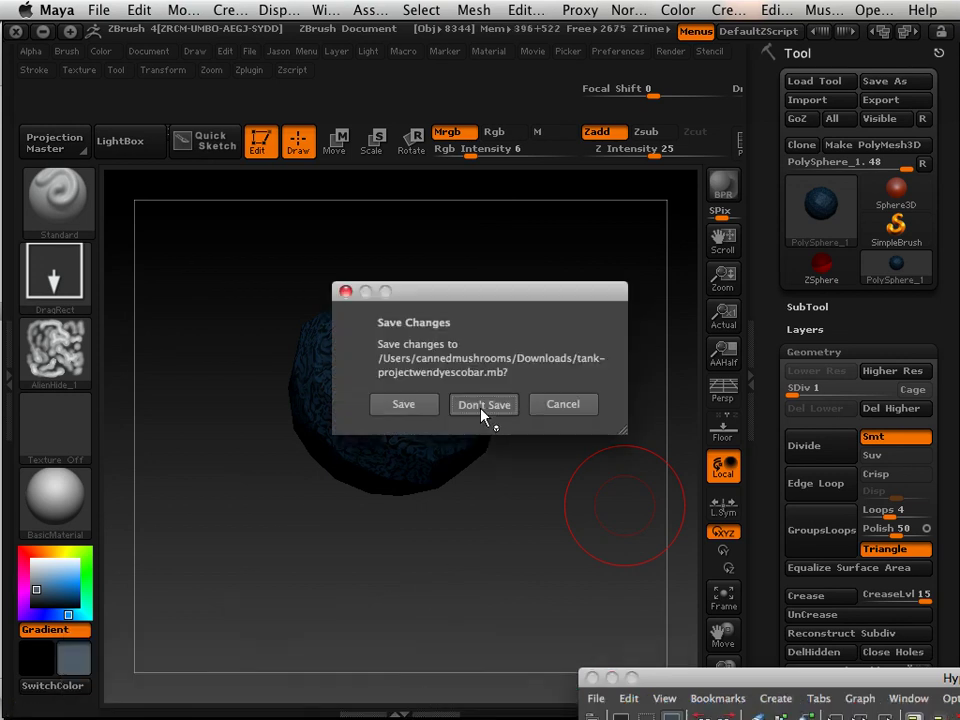
left_click(484, 412)
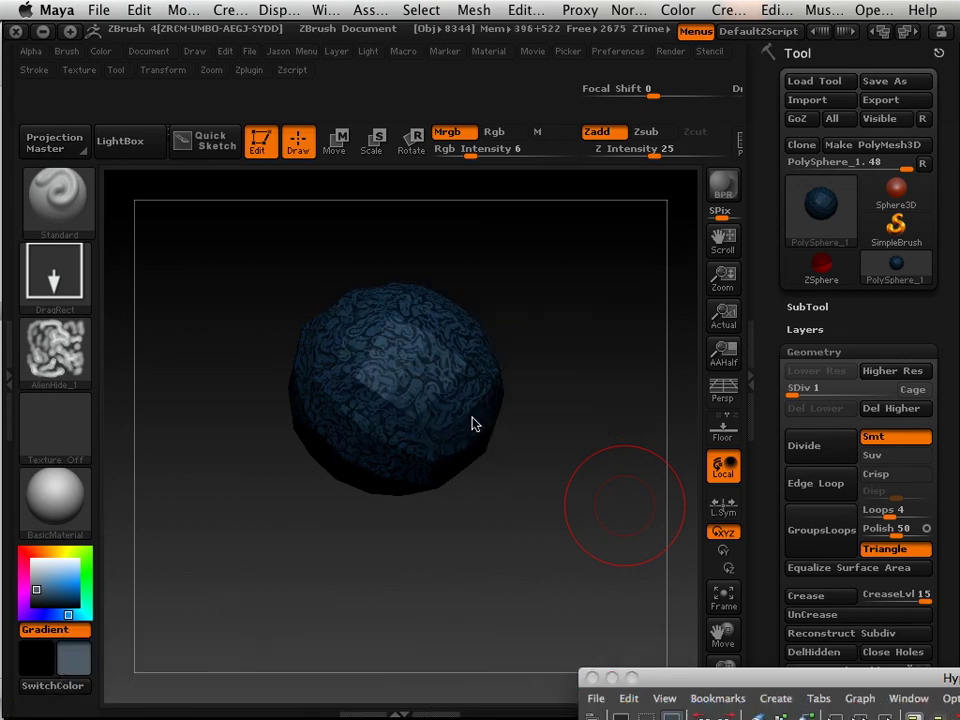
Send the sphere to Maya with GoZ, continuing past the information notice
left_click(795, 127)
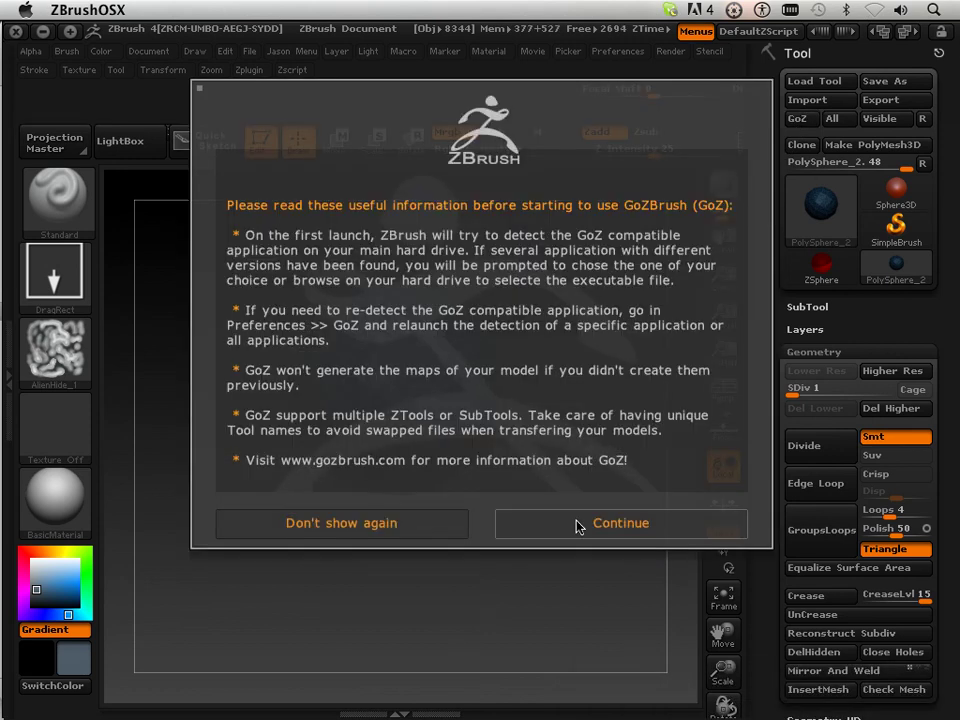
left_click(578, 525)
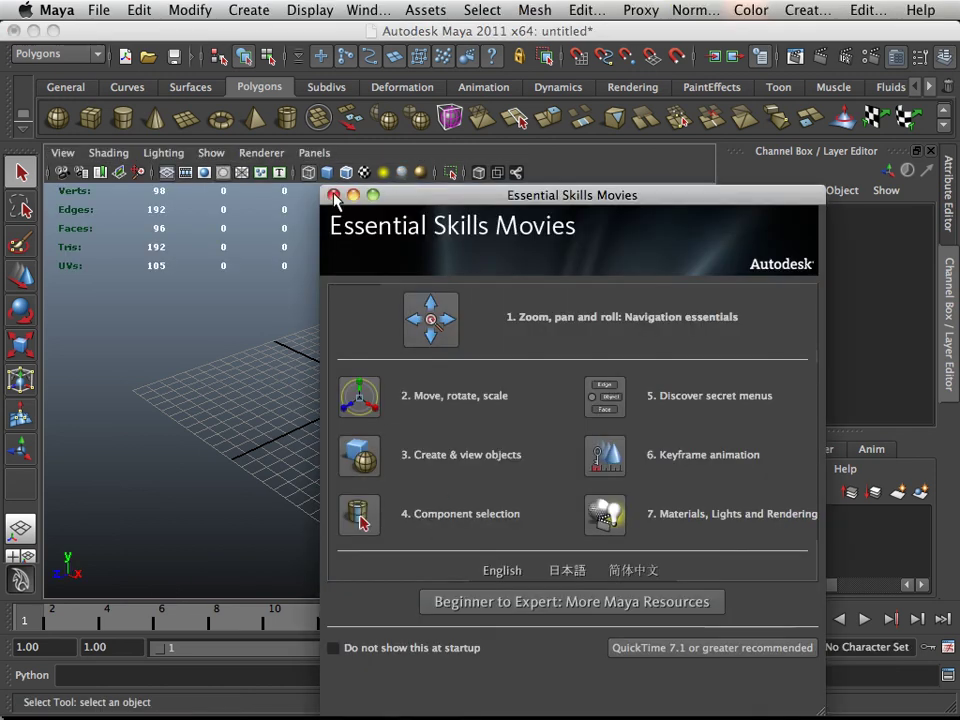
Close the Essential Skills window and show the sphere in textured display (6)
left_click(336, 196)
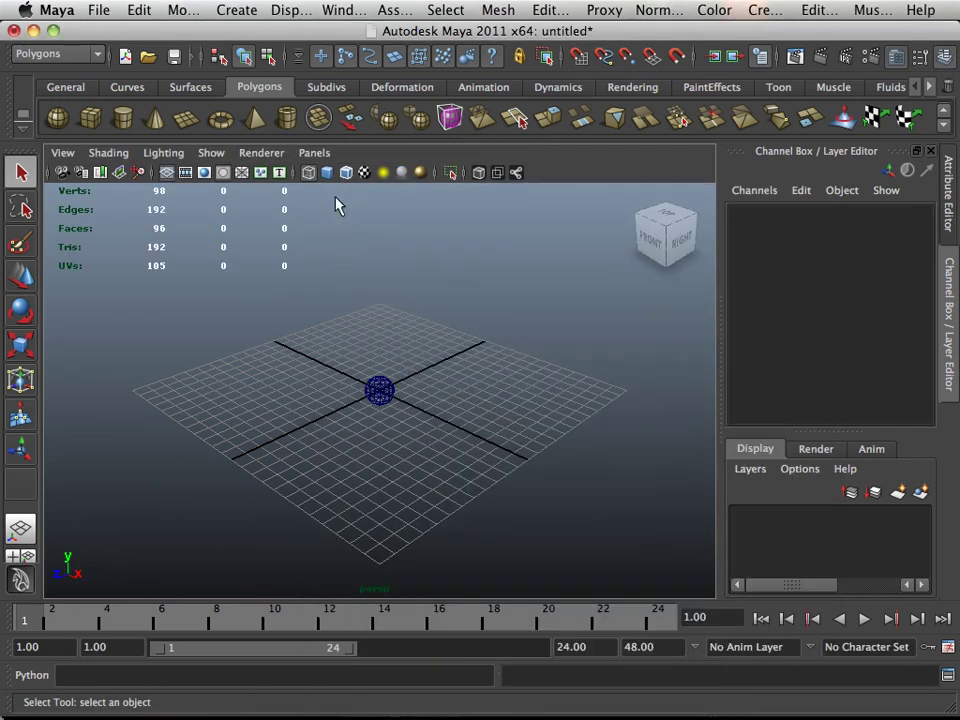
scroll(392, 338, "up", 5)
scroll(392, 338, "up", 3)
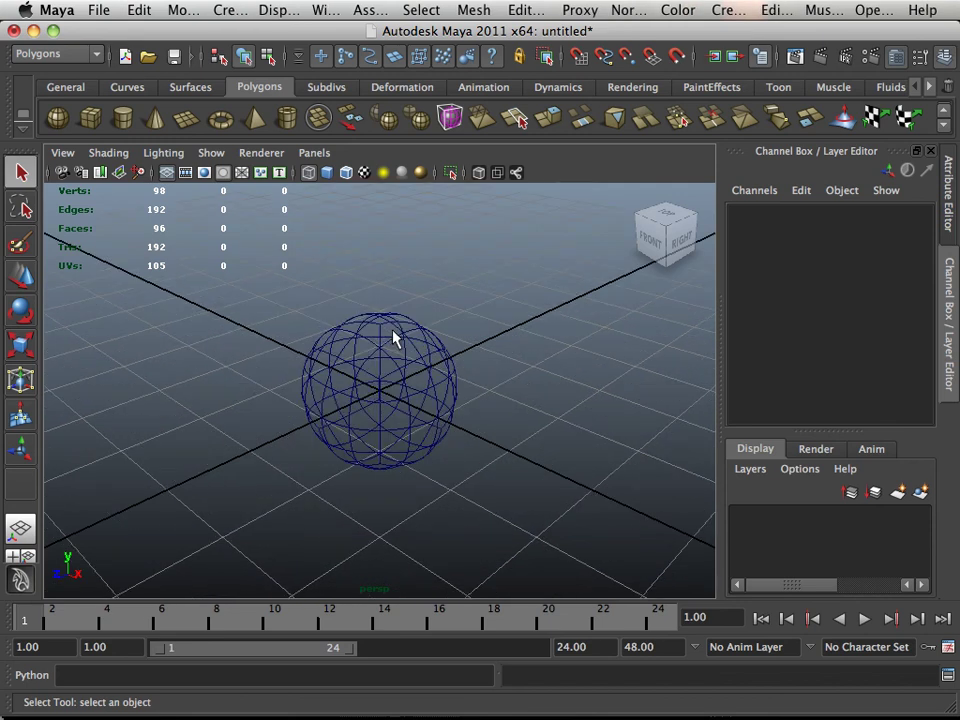
key("6")
scroll(455, 368, "up", 3)
scroll(460, 372, "up", 3)
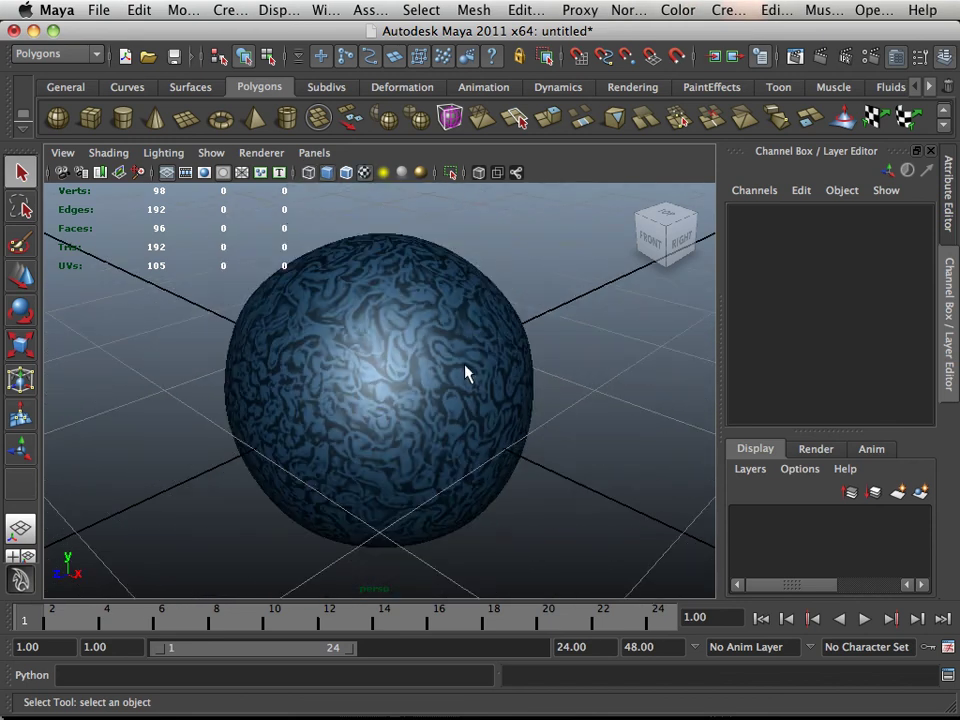
mouse_move(465, 373)
left_mouse_down("alt")
mouse_move(332, 448)
mouse_move(598, 409)
mouse_move(505, 323)
left_mouse_up("alt")
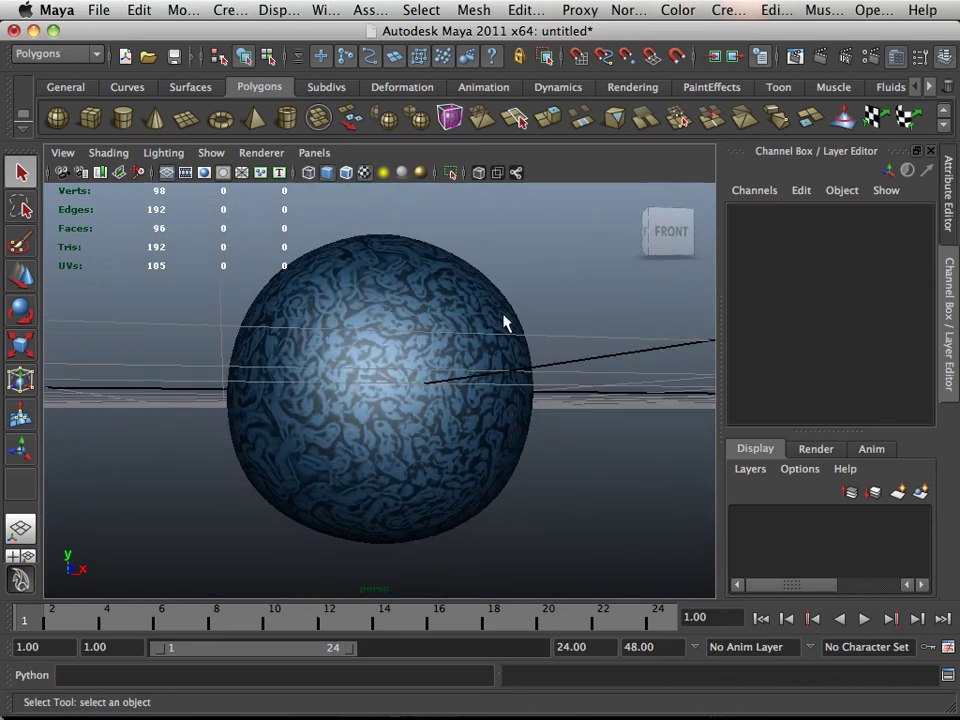
scroll(594, 369, "up", 3)
mouse_move(594, 369)
left_mouse_down("alt")
mouse_move(549, 388)
mouse_move(549, 407)
left_mouse_up("alt")
right_click_drag(549, 407, 399, 362, "alt")
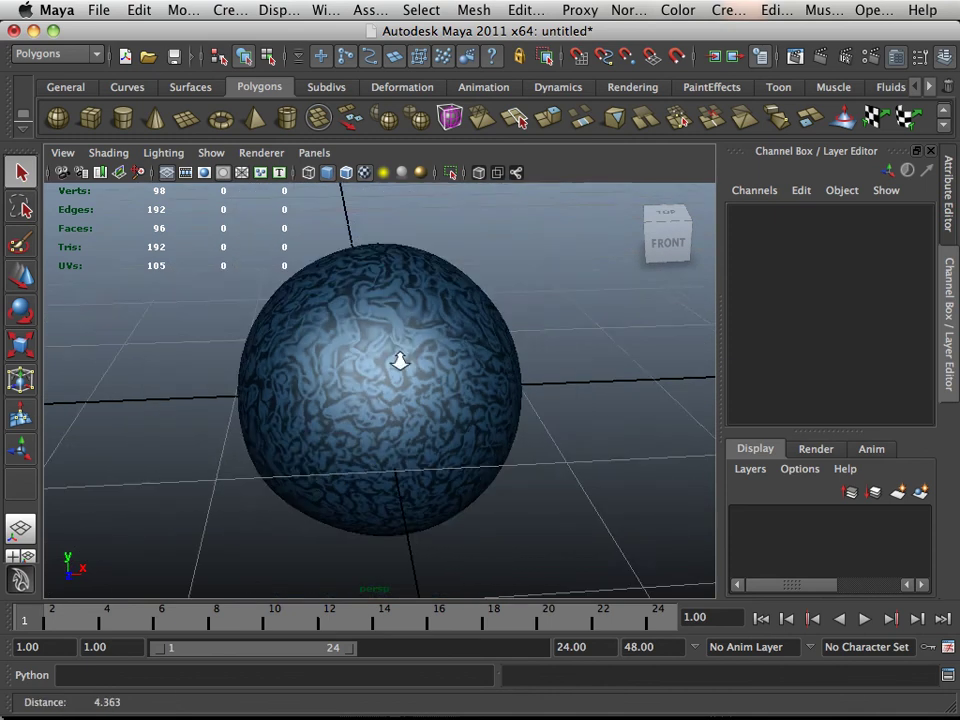
mouse_move(399, 362)
left_mouse_down("alt")
mouse_move(448, 360)
mouse_move(542, 386)
left_mouse_up("alt")
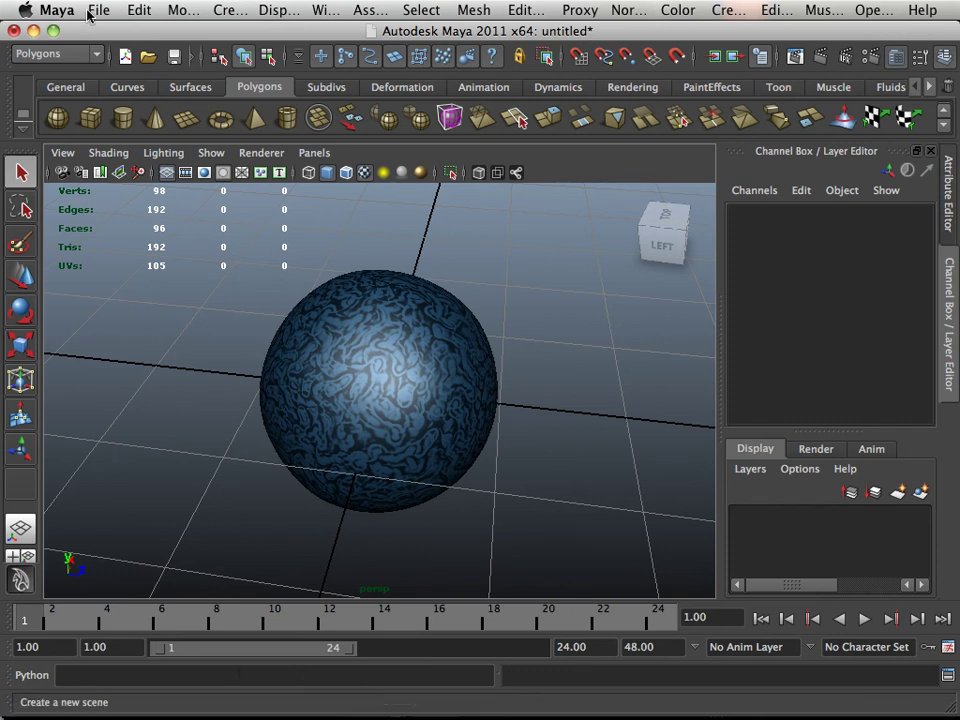
Cancel File > New Scene to keep the sphere, then tumble around it
left_click(14, 31)
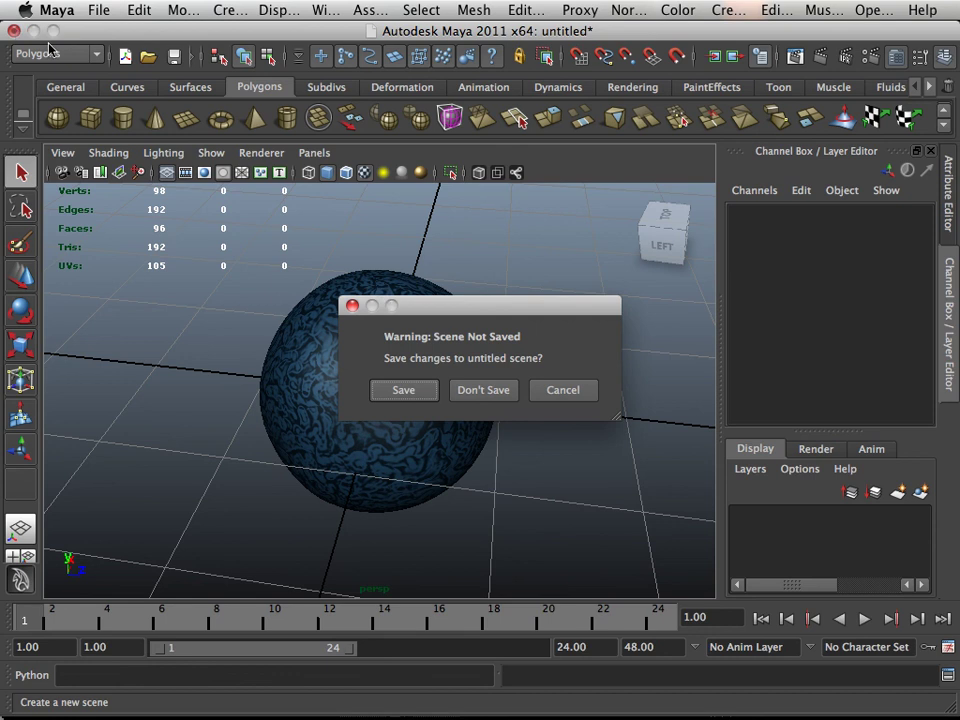
left_click(545, 392)
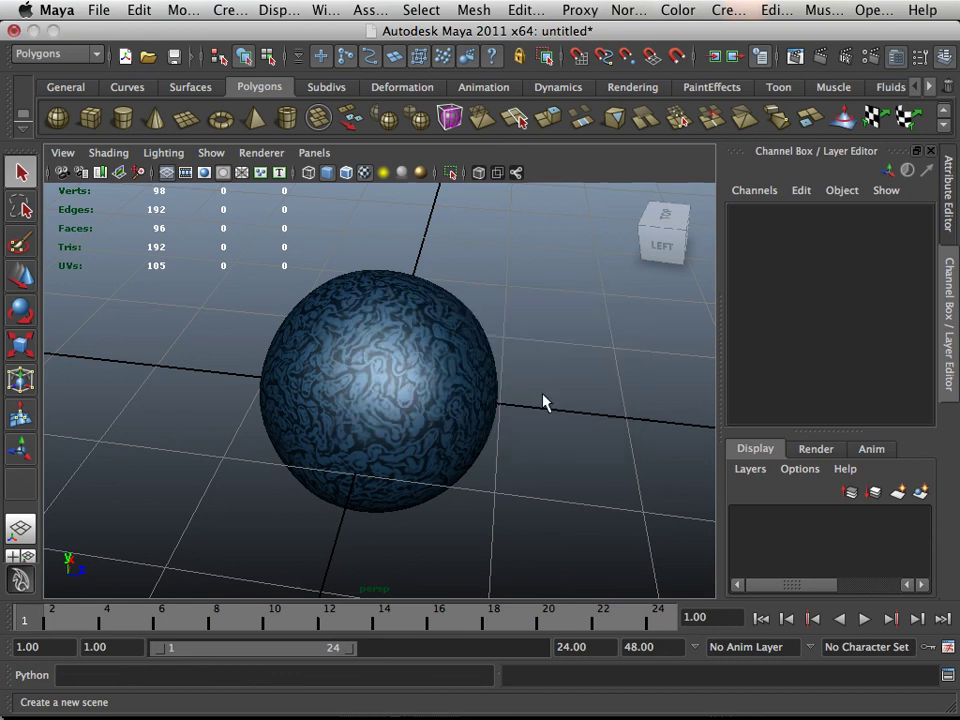
scroll(497, 411, "up", 5)
mouse_move(490, 410)
left_mouse_down("alt")
mouse_move(392, 349)
mouse_move(279, 347)
mouse_move(319, 399)
mouse_move(393, 437)
mouse_move(454, 435)
mouse_move(486, 392)
mouse_move(491, 407)
left_mouse_up("alt")
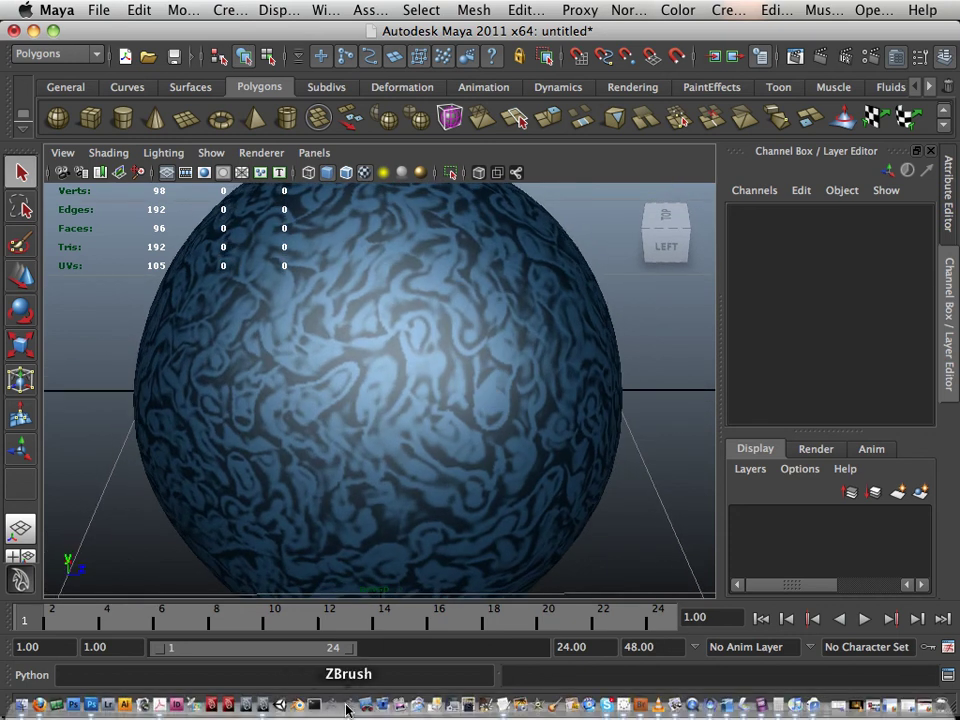
Back in ZBrush, step the sphere's SDiv up and back to 1, then scroll to Normal Map
left_click(346, 709)
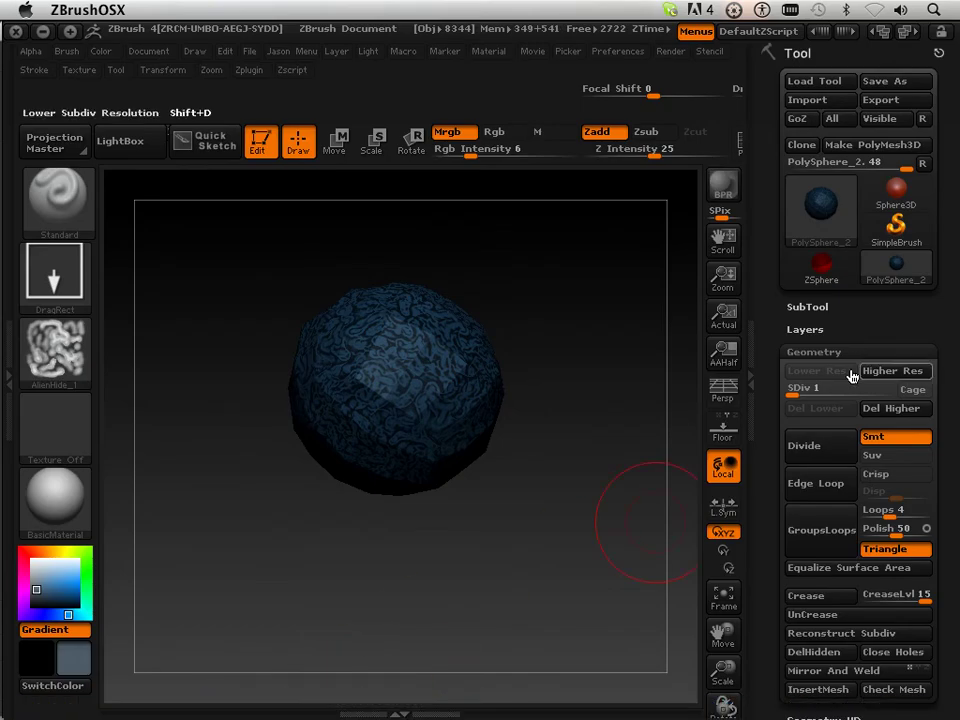
key("d")
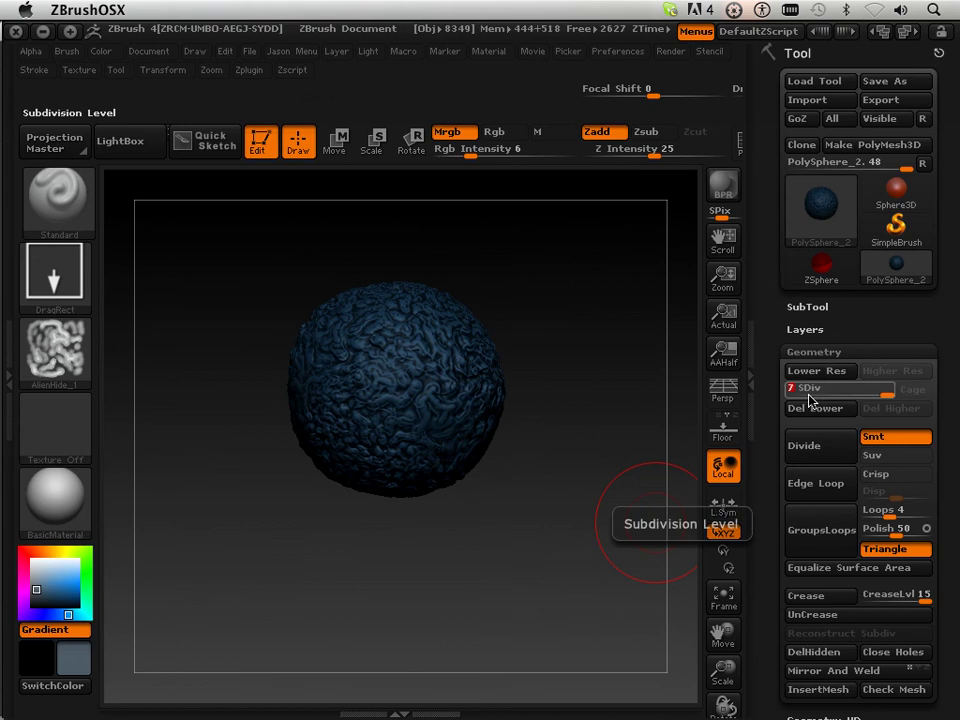
left_click_drag(860, 395, 795, 393)
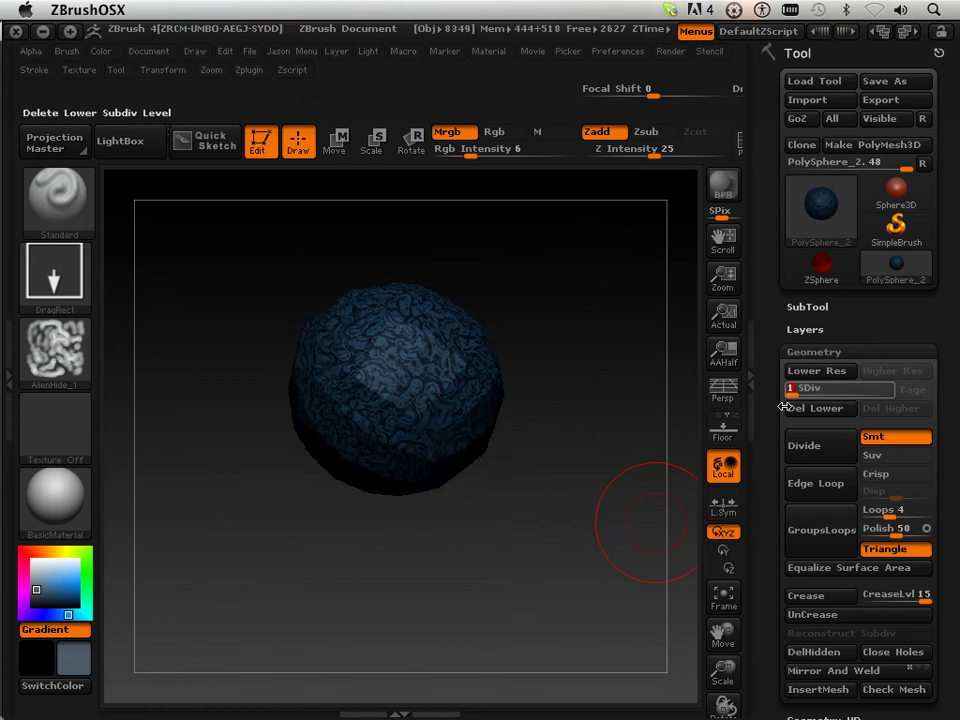
left_click_drag(780, 563, 780, 371)
scroll(780, 371, "down", 3)
scroll(780, 300, "down", 3)
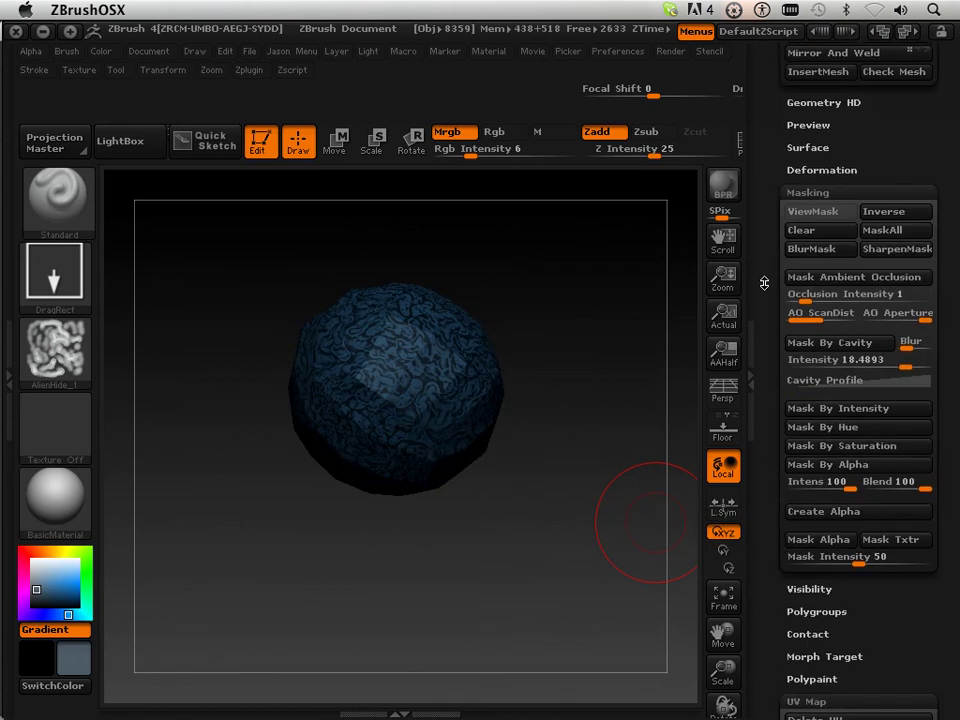
scroll(780, 300, "down", 3)
scroll(775, 380, "down", 3)
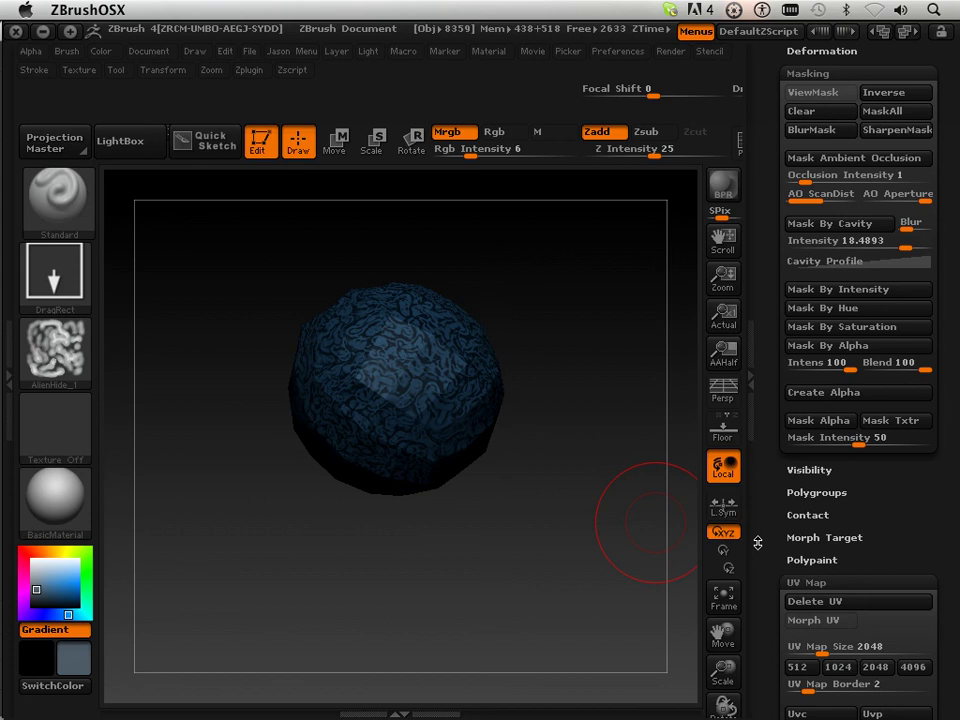
scroll(778, 400, "down", 3)
scroll(785, 386, "down", 6)
scroll(785, 386, "down", 3)
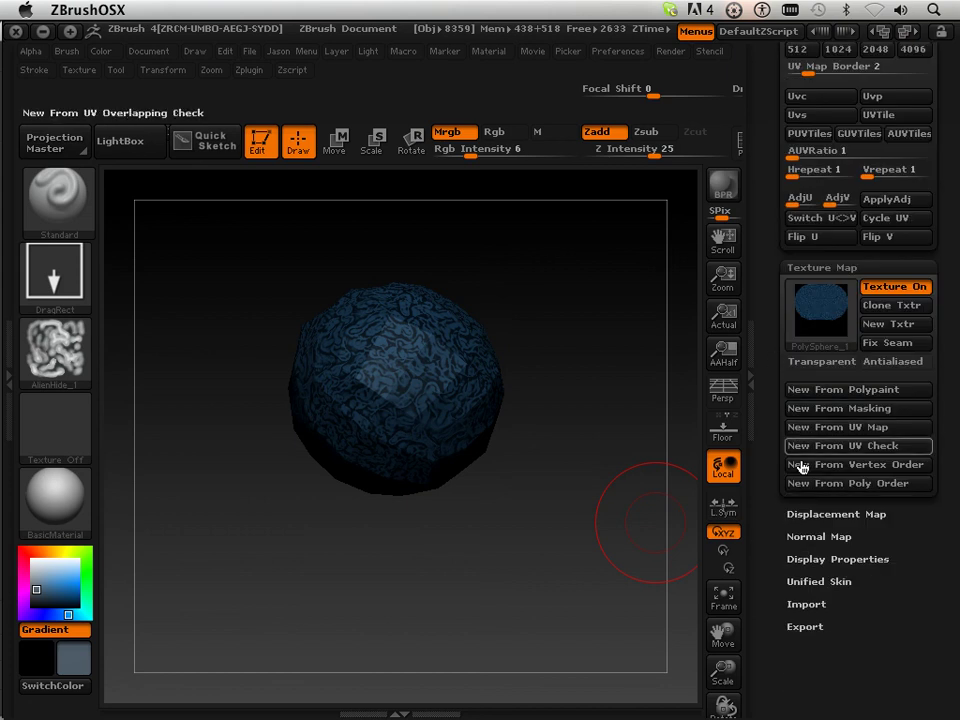
Enable Tangent and Adaptive in Normal Map and create the normal map
left_click(810, 539)
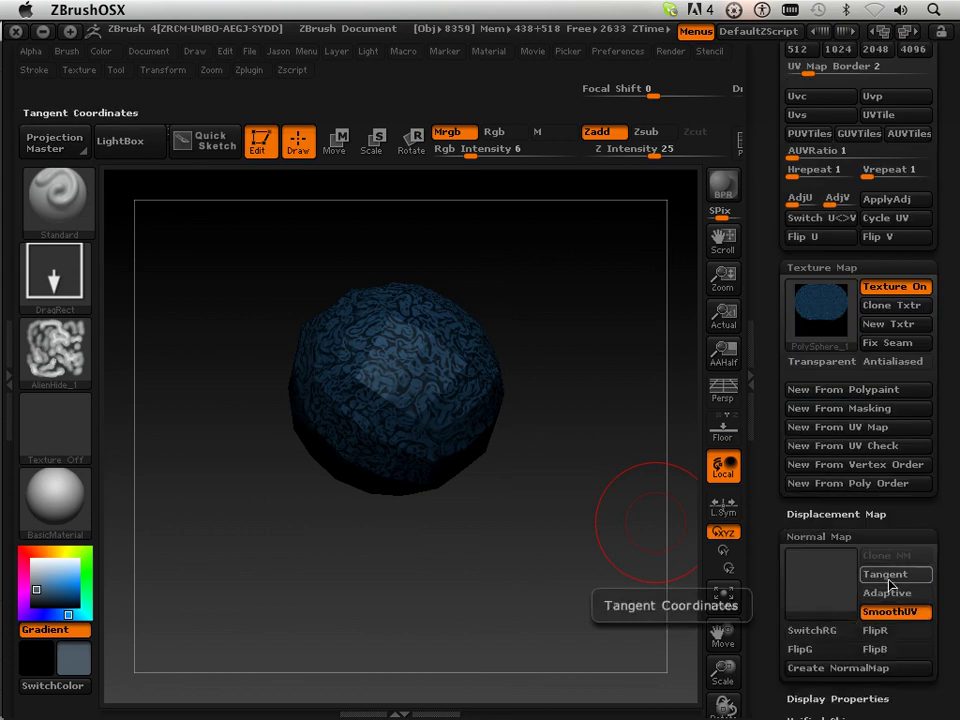
left_click(889, 578)
left_click(900, 593)
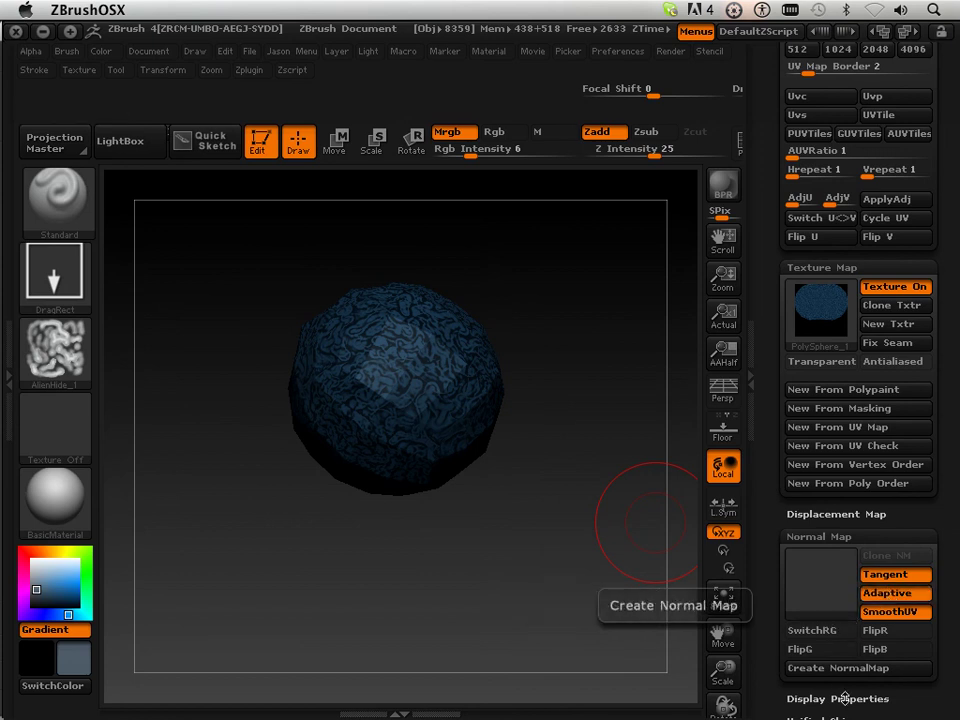
left_click(805, 667)
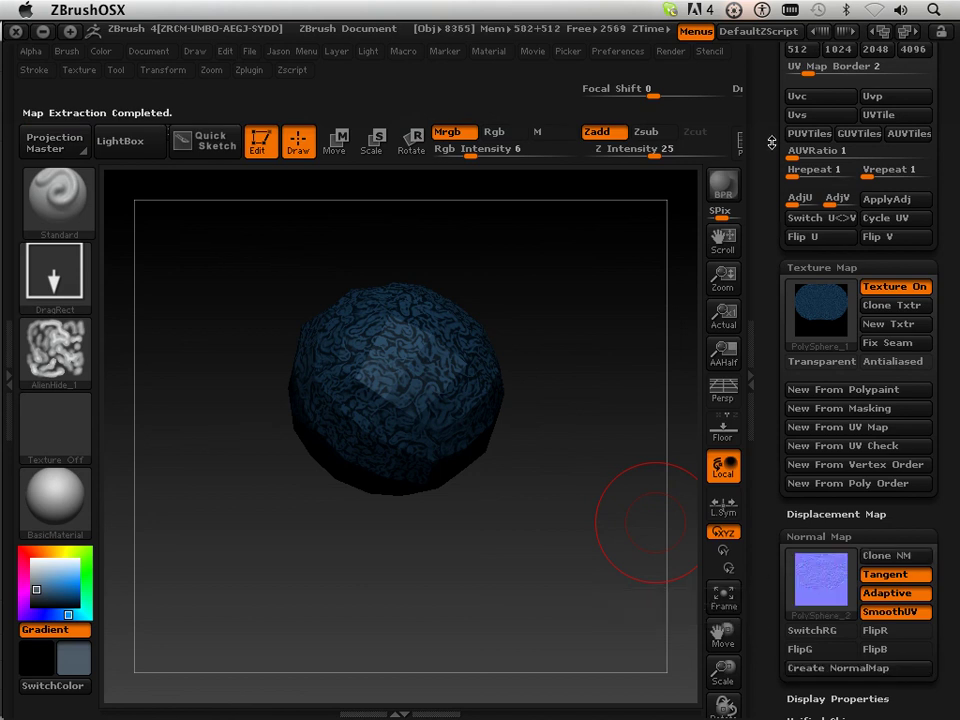
scroll(771, 140, "up", 5)
scroll(771, 140, "up", 5)
scroll(771, 140, "up", 5)
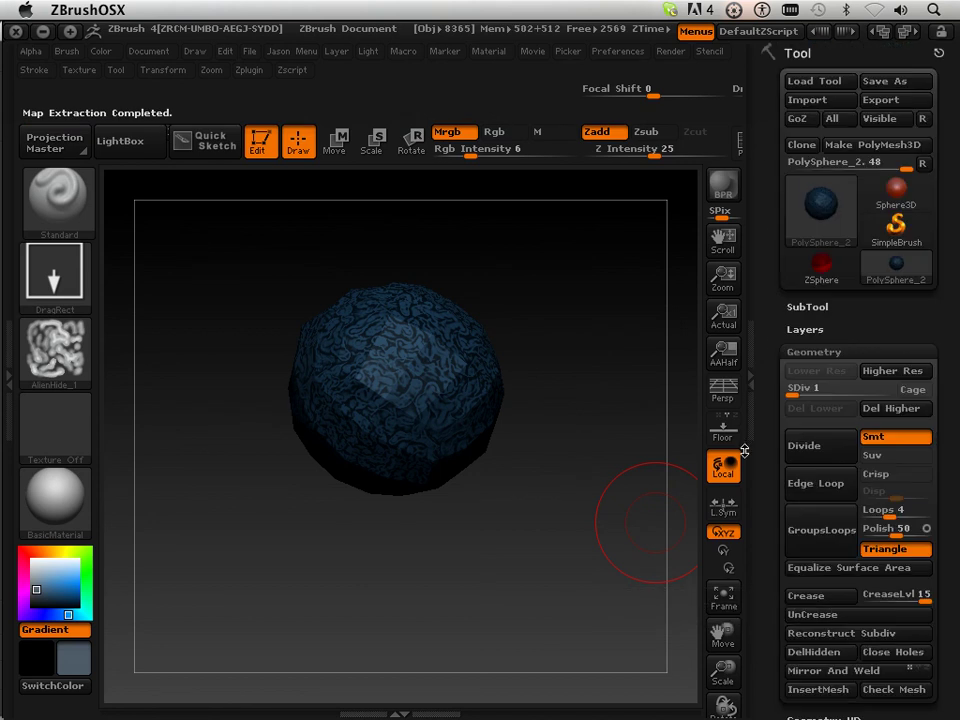
Re-send the sphere via GoZ and set Maya's Renderer to High Quality Rendering
left_click(805, 122)
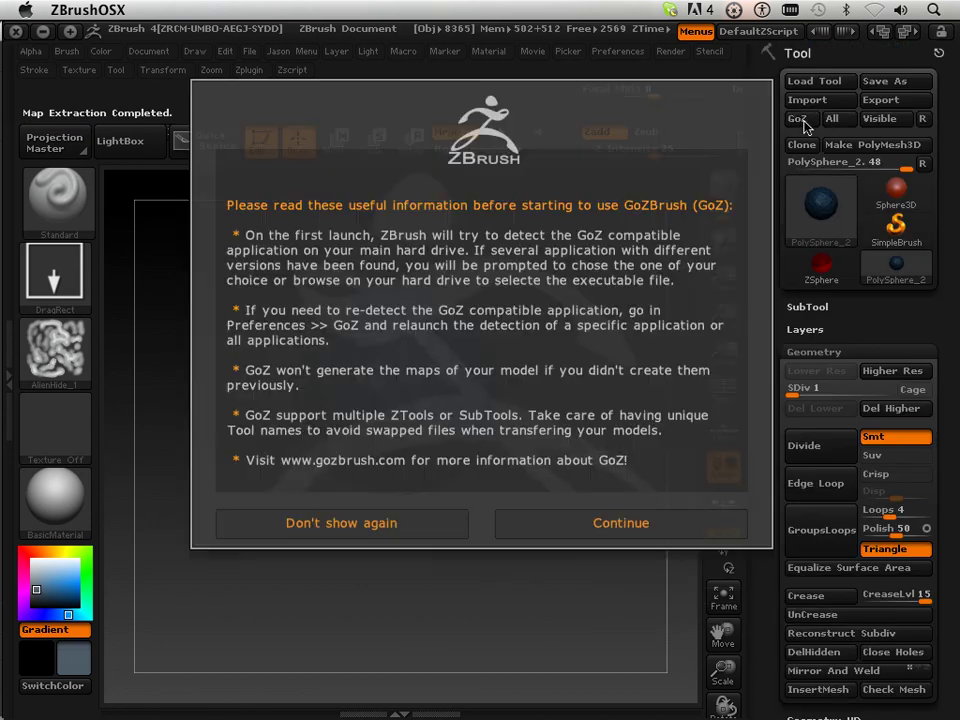
left_click(651, 518)
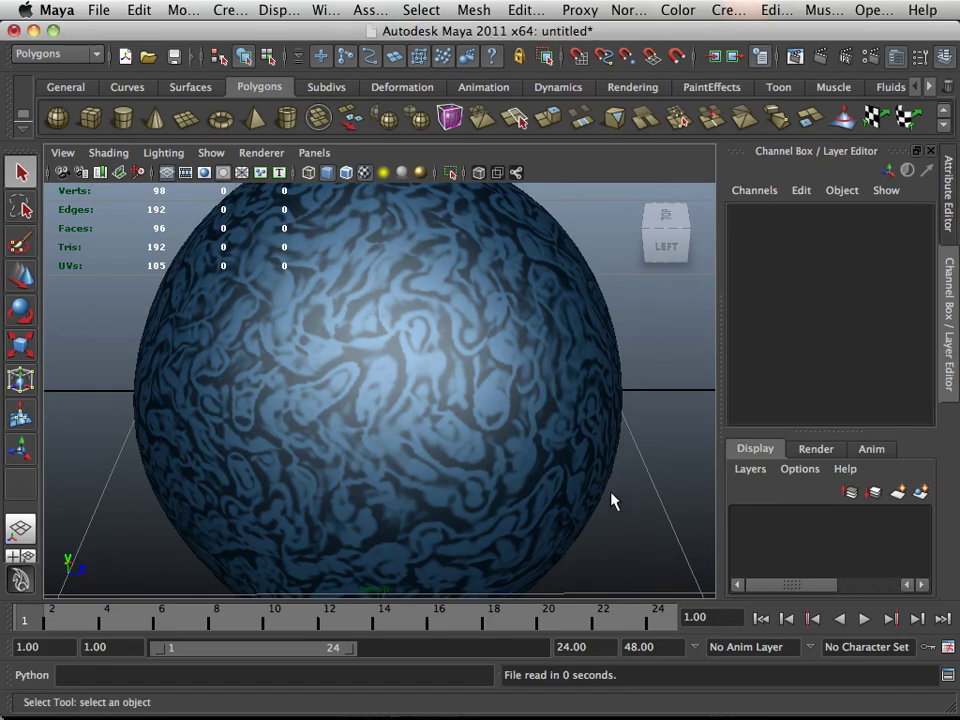
left_click(266, 156)
left_click(280, 200)
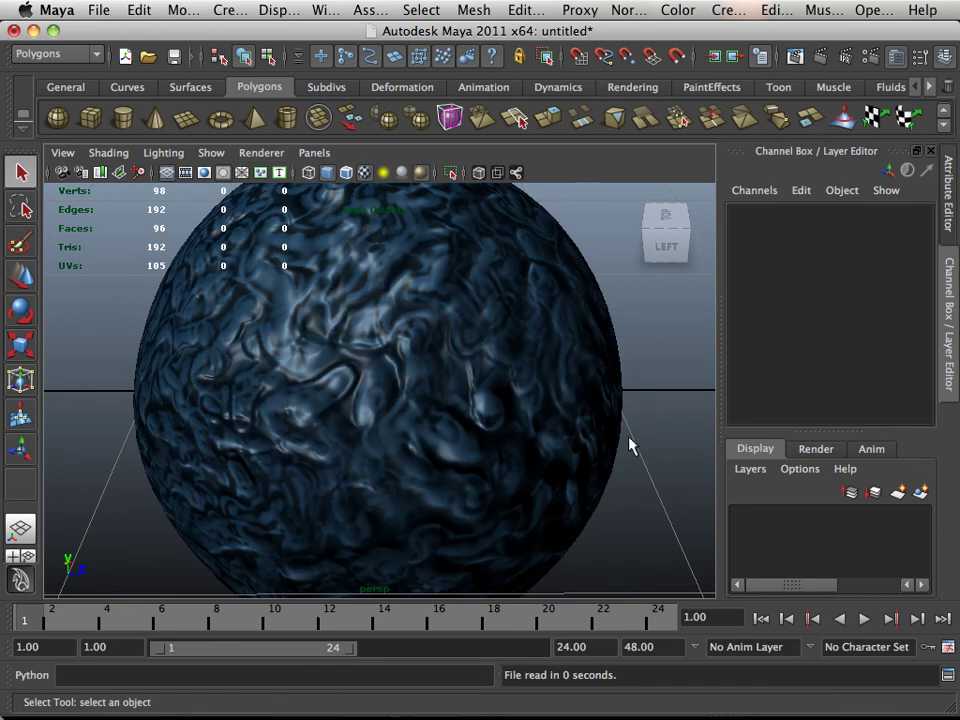
Tumble the Maya view around the sphere to inspect the normal-map wrinkles
left_click_drag(632, 439, 638, 435, "alt")
right_click_drag(638, 435, 414, 390, "alt")
mouse_move(414, 390)
left_mouse_down("alt")
mouse_move(542, 388)
mouse_move(594, 414)
mouse_move(621, 364)
left_mouse_up("alt")
mouse_move(621, 364)
right_mouse_down("alt")
mouse_move(553, 360)
mouse_move(657, 395)
right_mouse_up("alt")
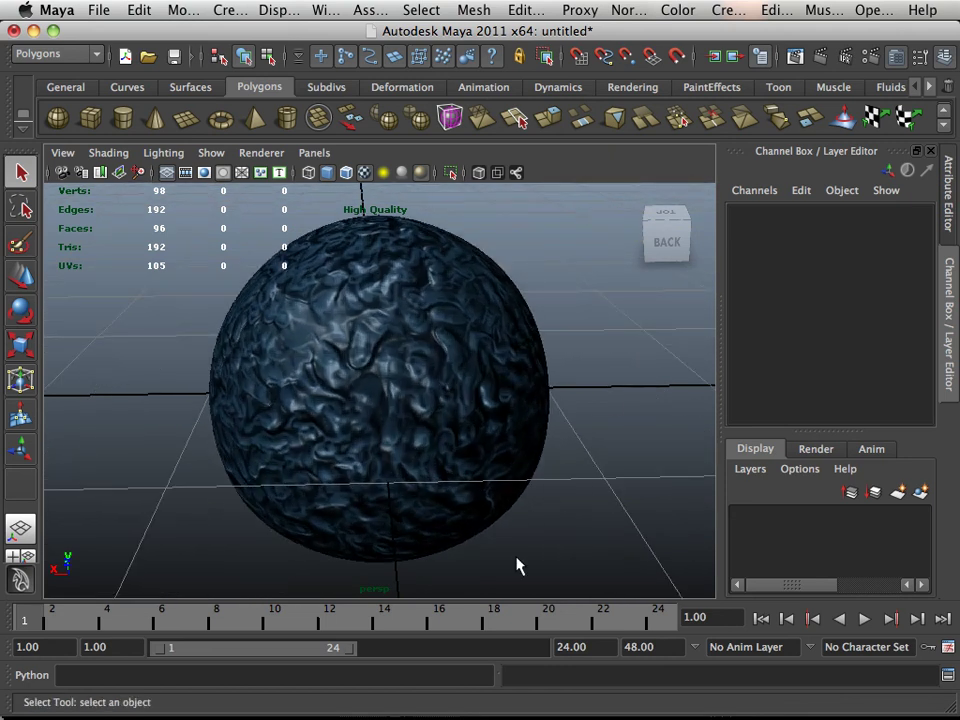